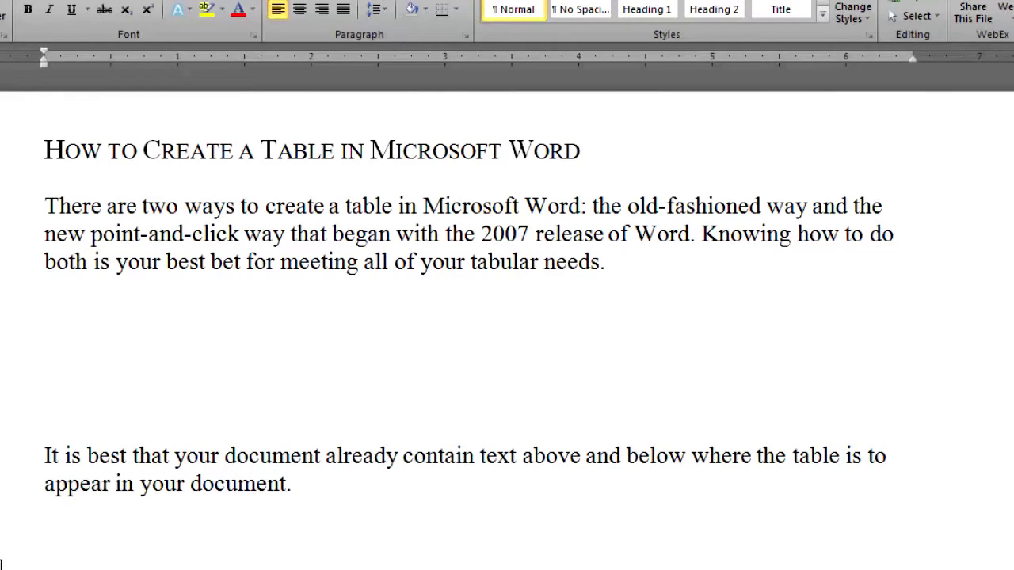
Step: Place the insertion point on the blank line between the two intro paragraphs
click(50, 305)
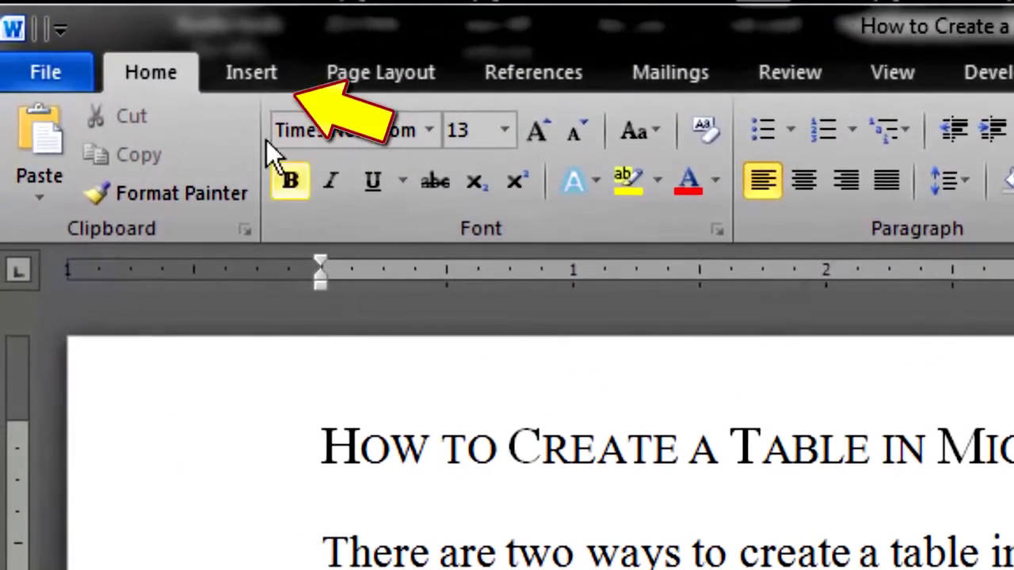
Step: Insert a 3-column by 7-row table from the Insert tab's Table grid
click(257, 65)
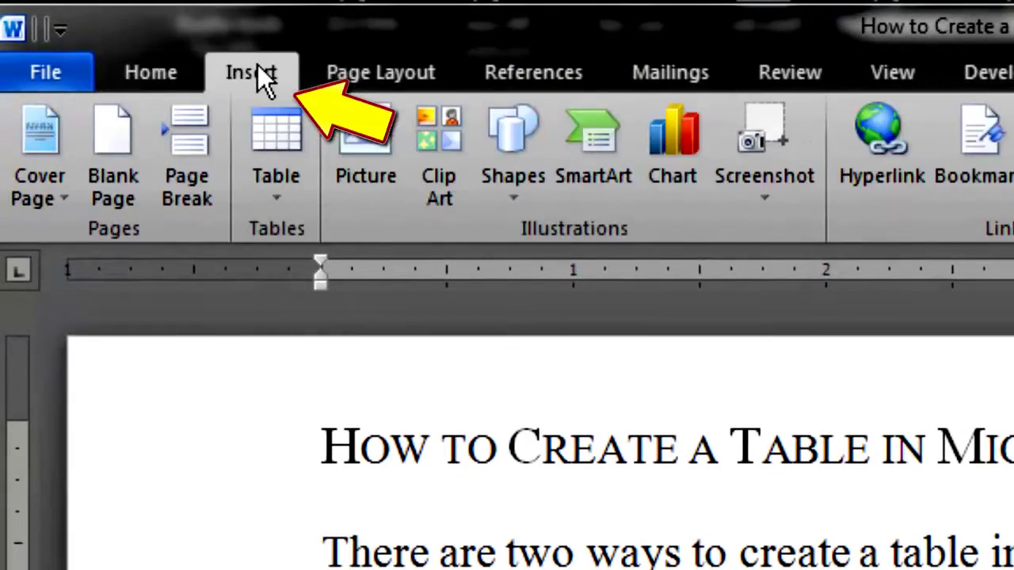
click(276, 193)
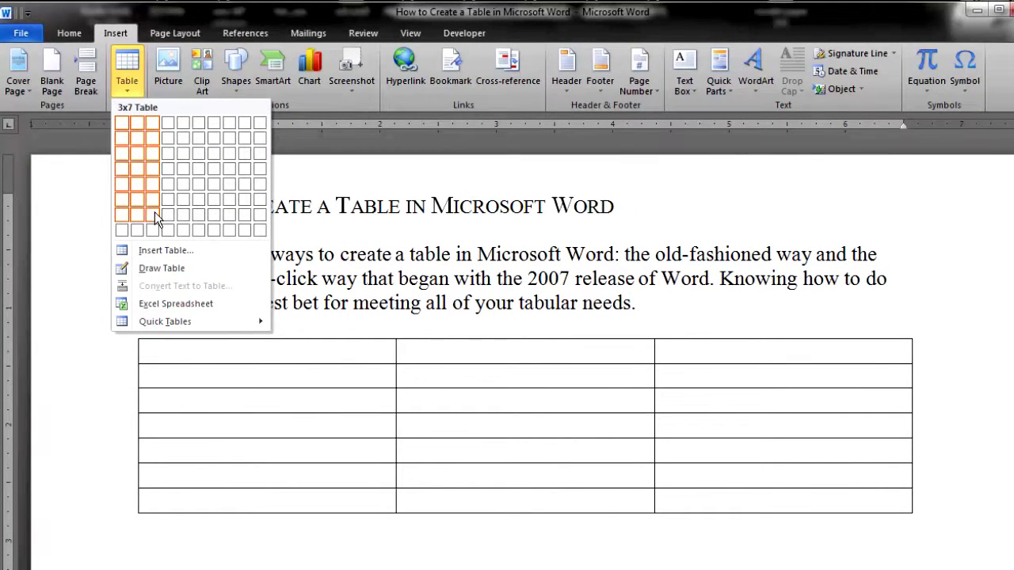
click(155, 212)
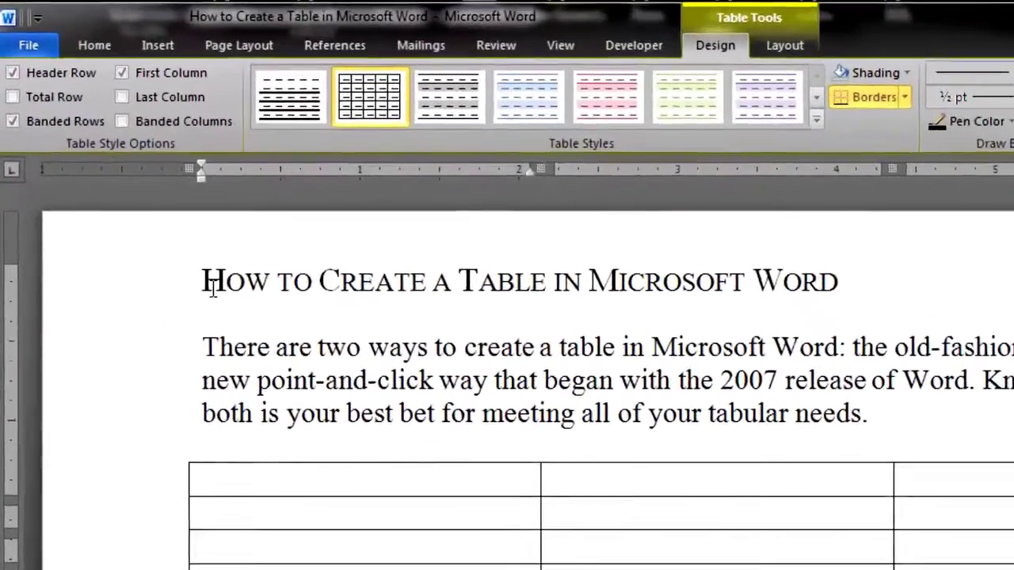
click(155, 210)
Step: Insert a table through the Insert Table dialog with 3 columns and 7 rows
click(119, 33)
click(232, 161)
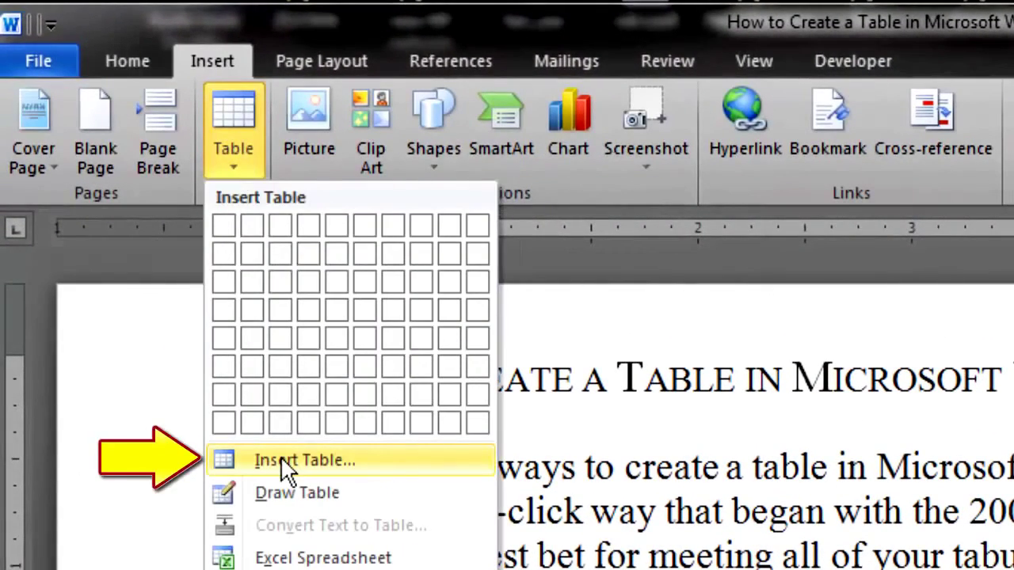
click(280, 457)
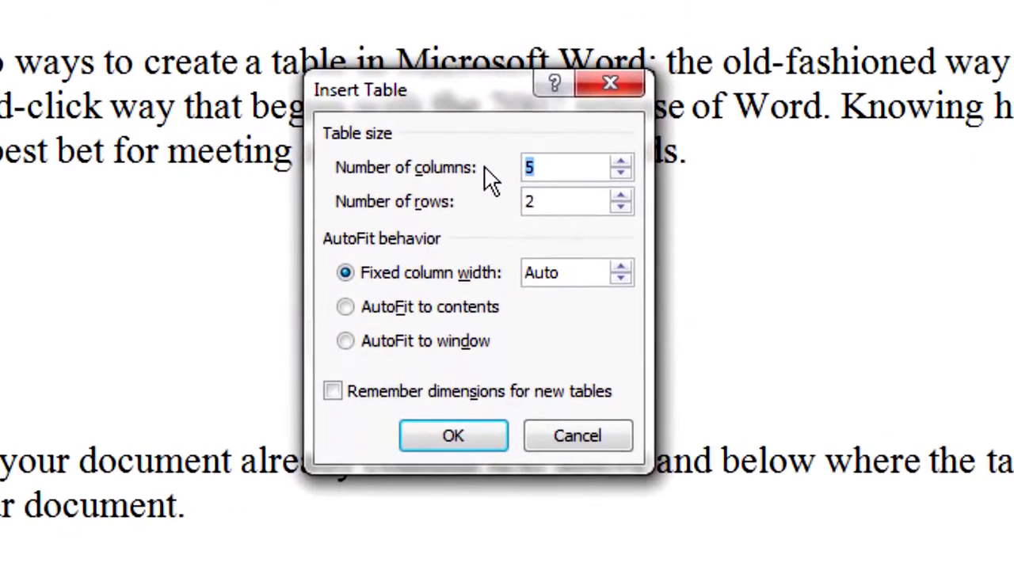
click(622, 173)
click(622, 173)
key(Tab)
click(622, 197)
click(622, 196)
click(622, 197)
click(622, 196)
click(622, 196)
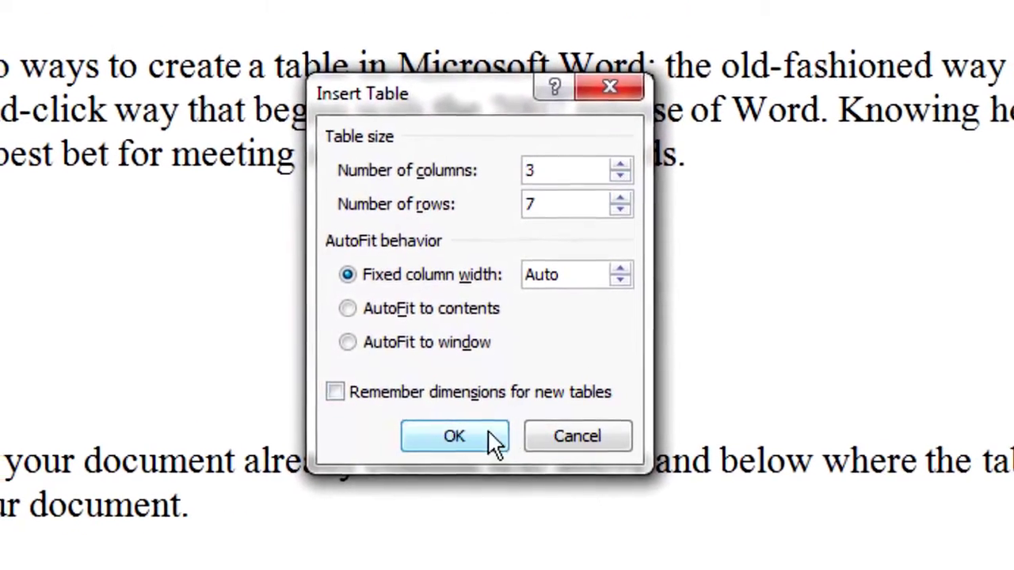
click(489, 434)
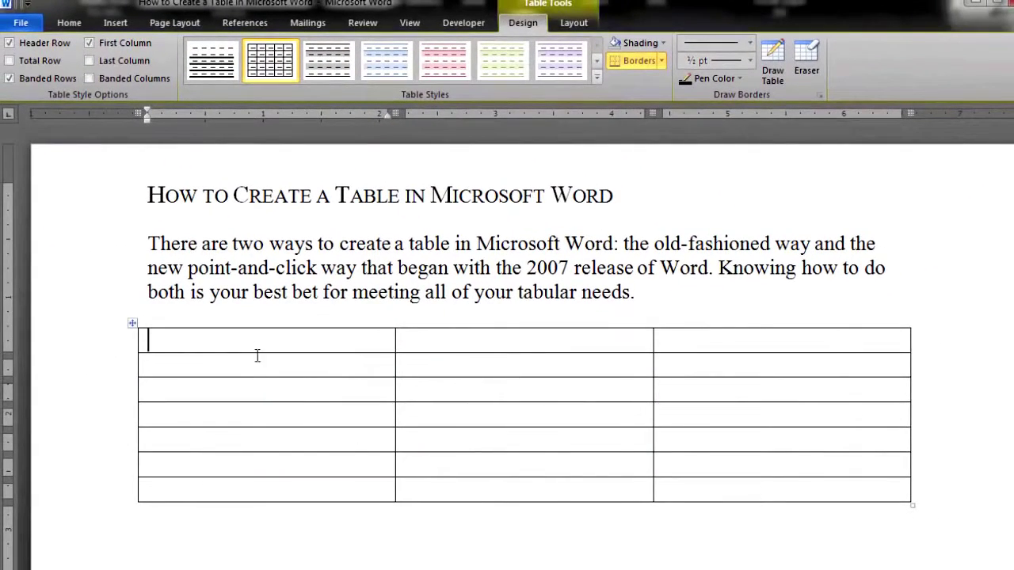
drag(409, 340, 742, 339)
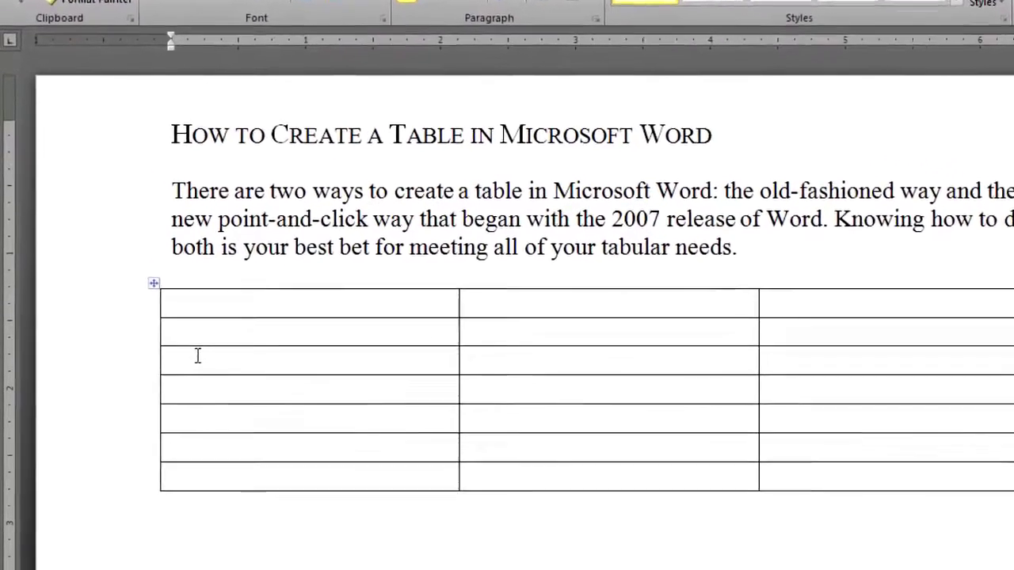
Step: Narrow the table by dragging its left and right borders inward
click(183, 381)
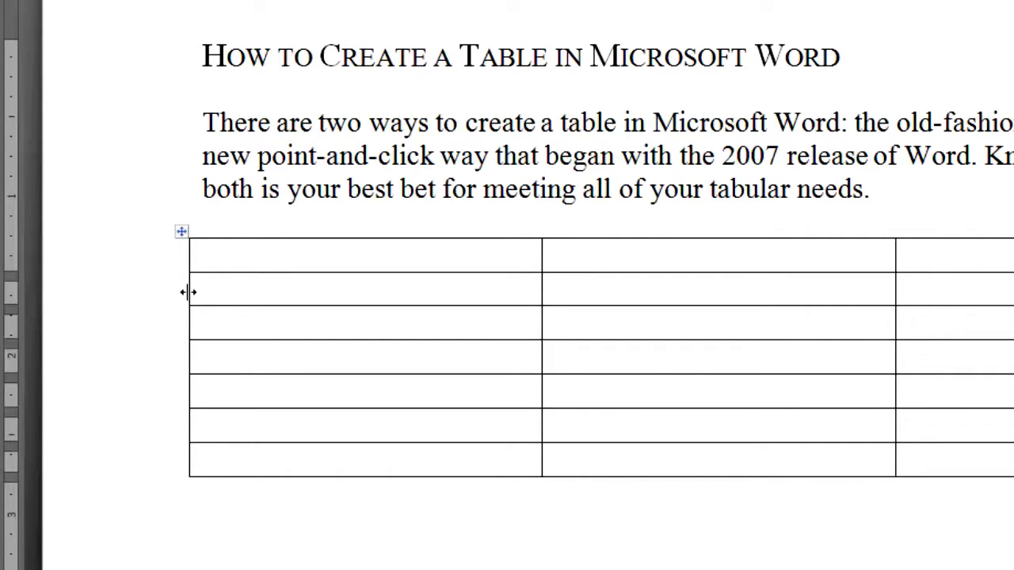
drag(188, 292, 277, 301)
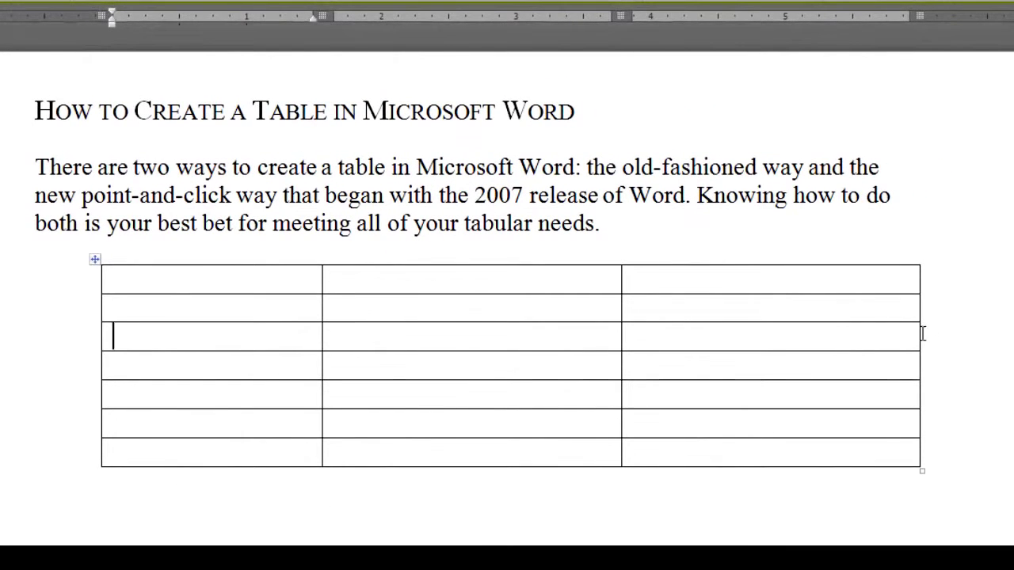
drag(920, 333, 792, 357)
drag(621, 342, 553, 355)
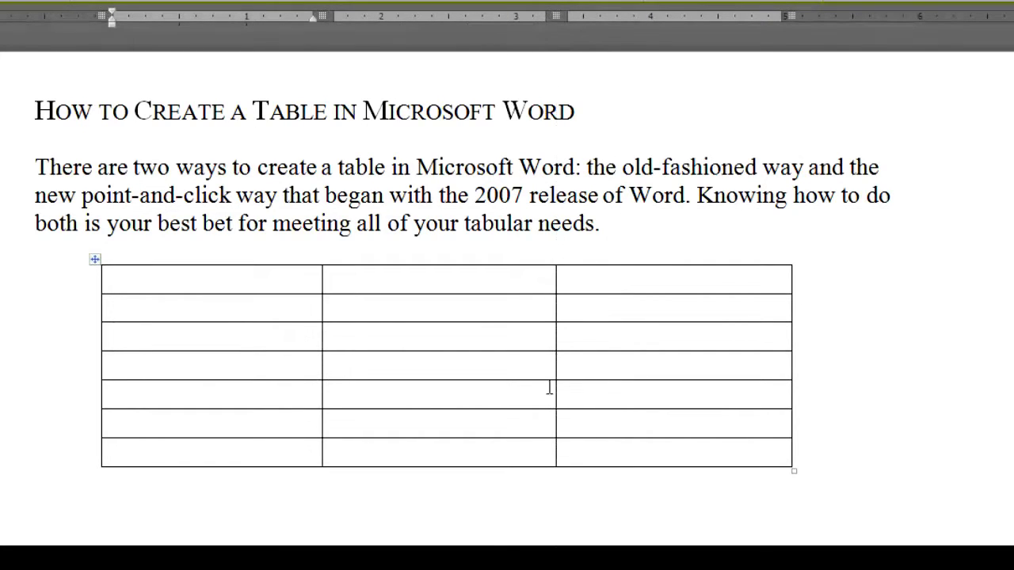
Step: Distribute the three columns evenly to 1.71" each with Distribute Columns
click(114, 336)
click(94, 259)
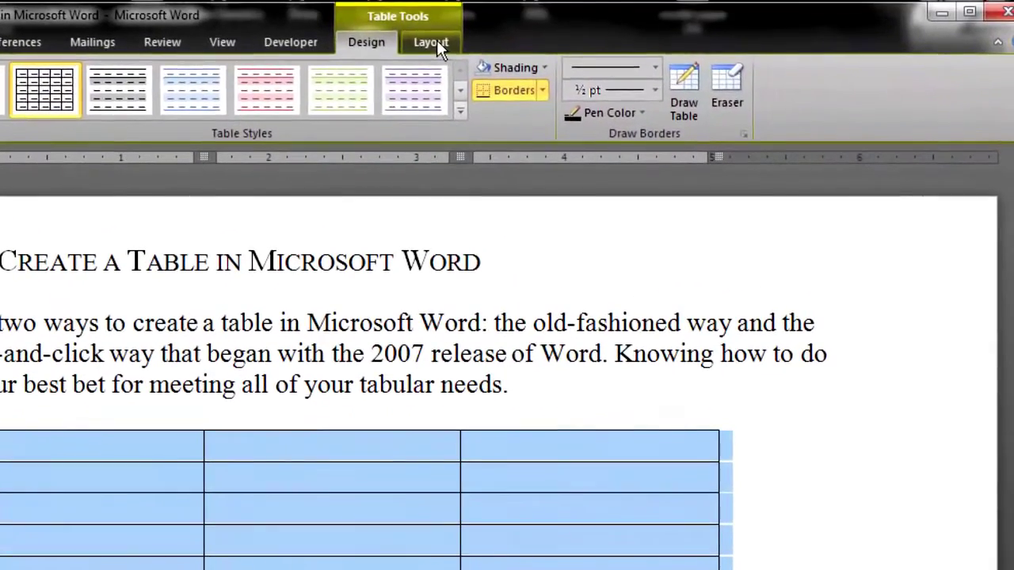
click(437, 45)
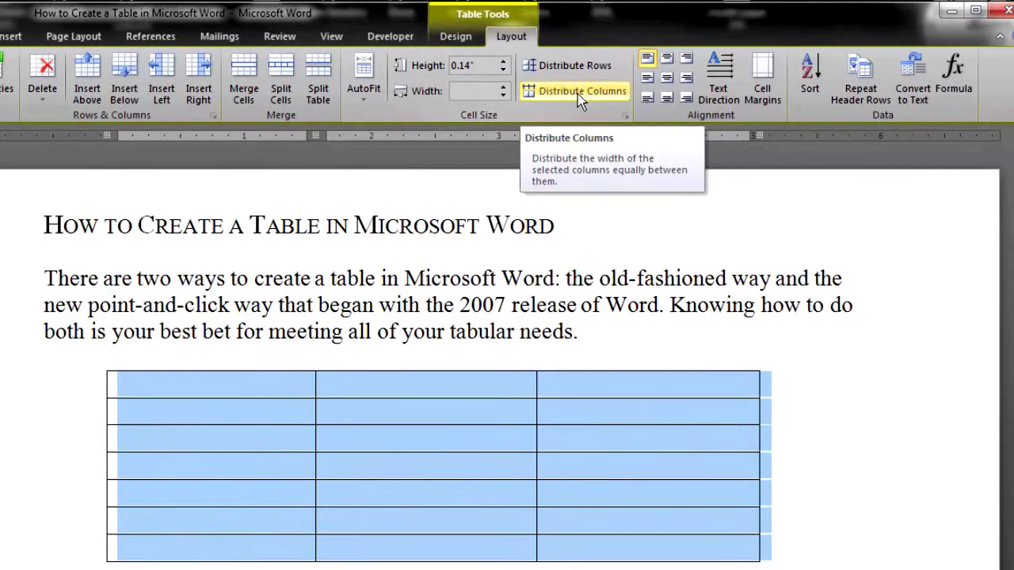
click(577, 93)
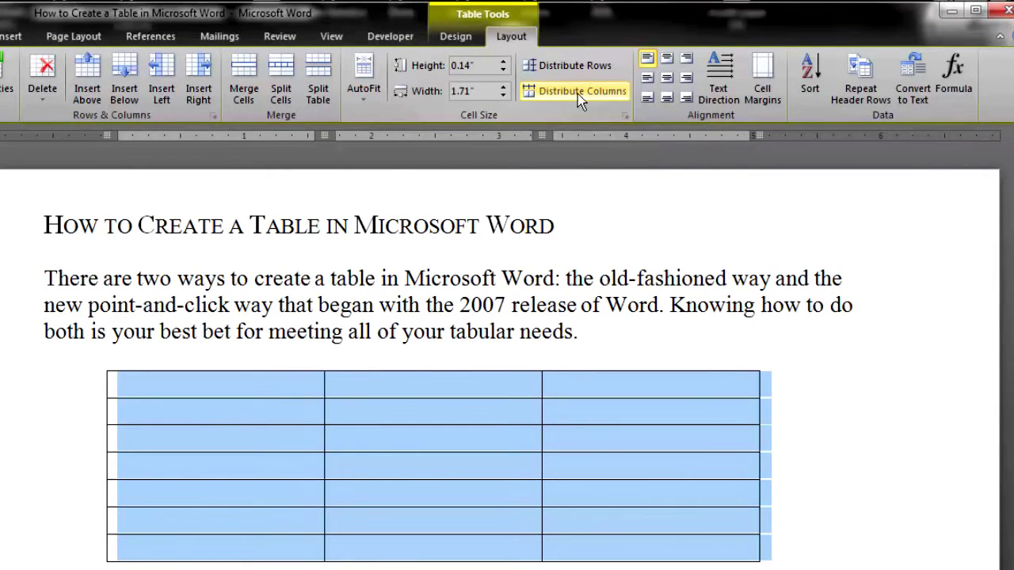
click(593, 391)
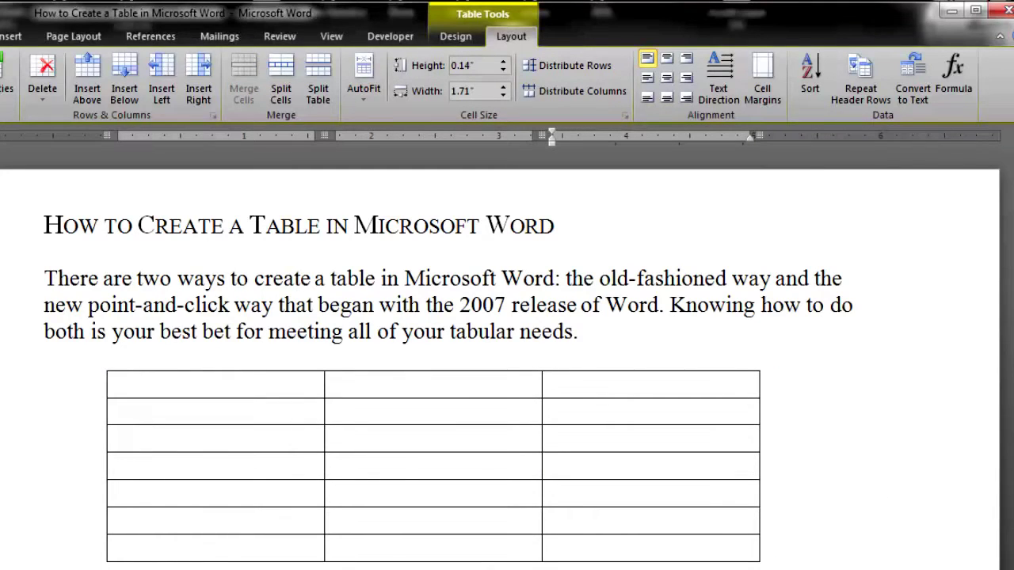
Step: Merge the table's top row into a single cell
key(ctrl+Home)
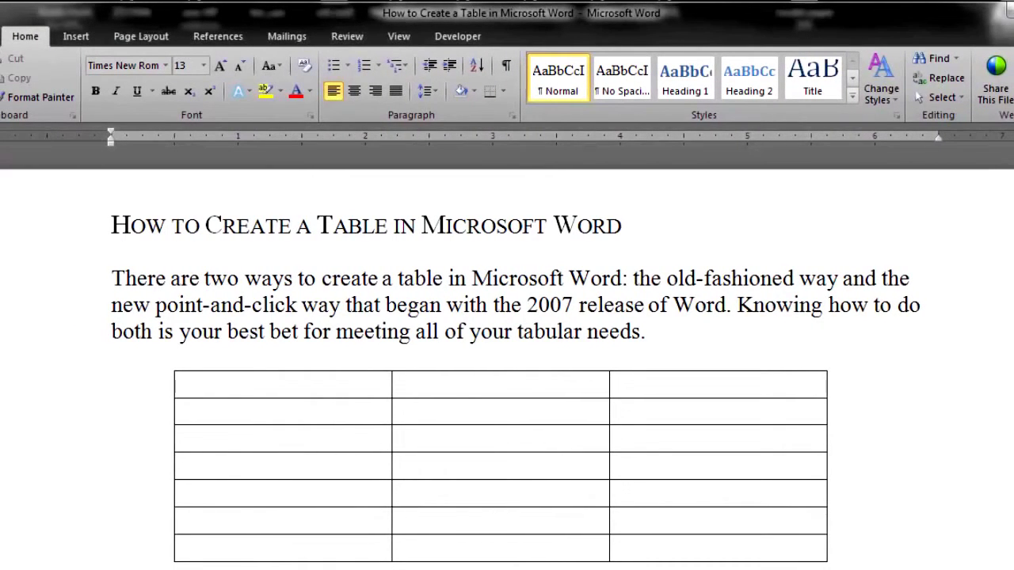
click(244, 385)
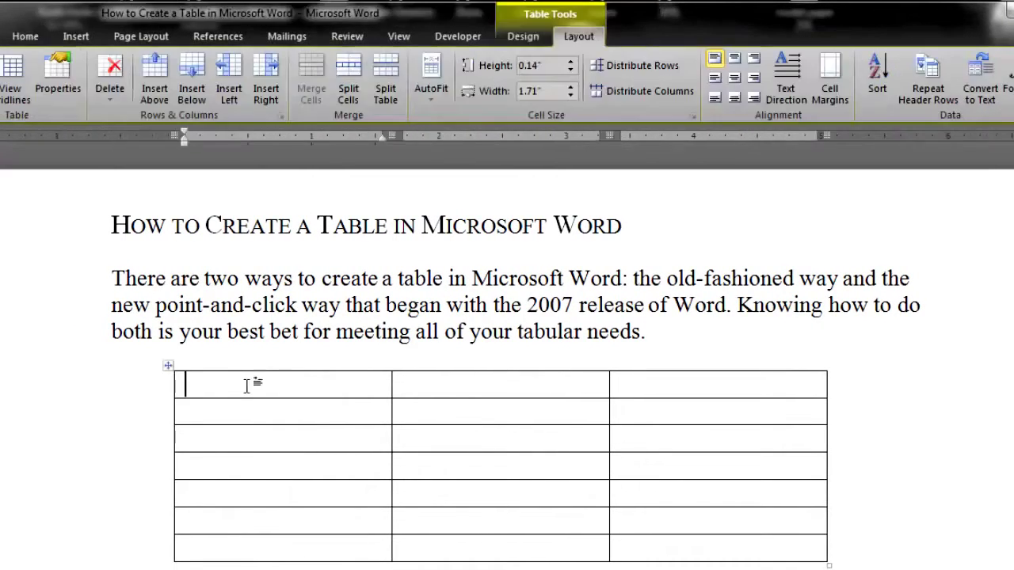
drag(330, 385, 798, 385)
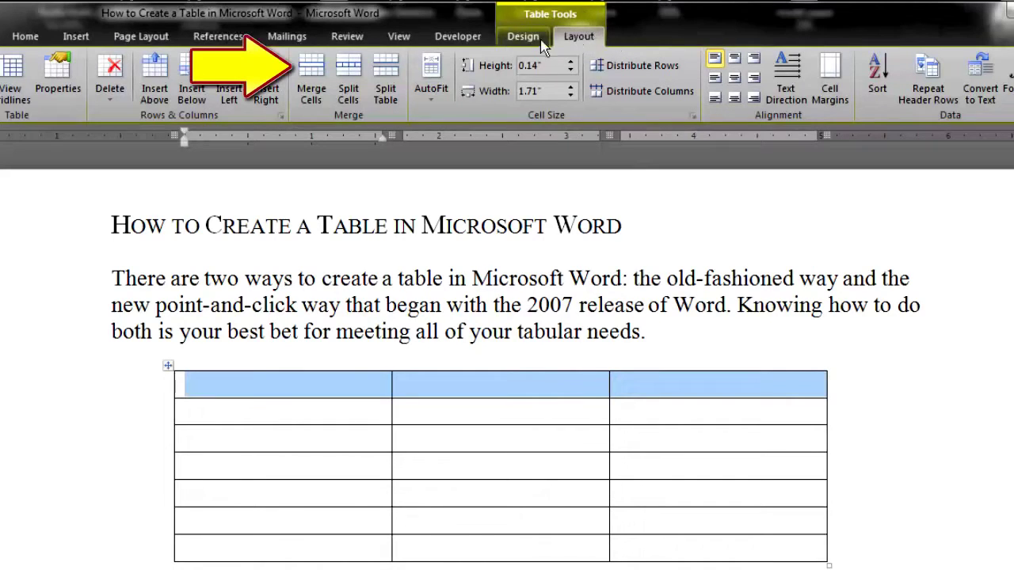
click(315, 70)
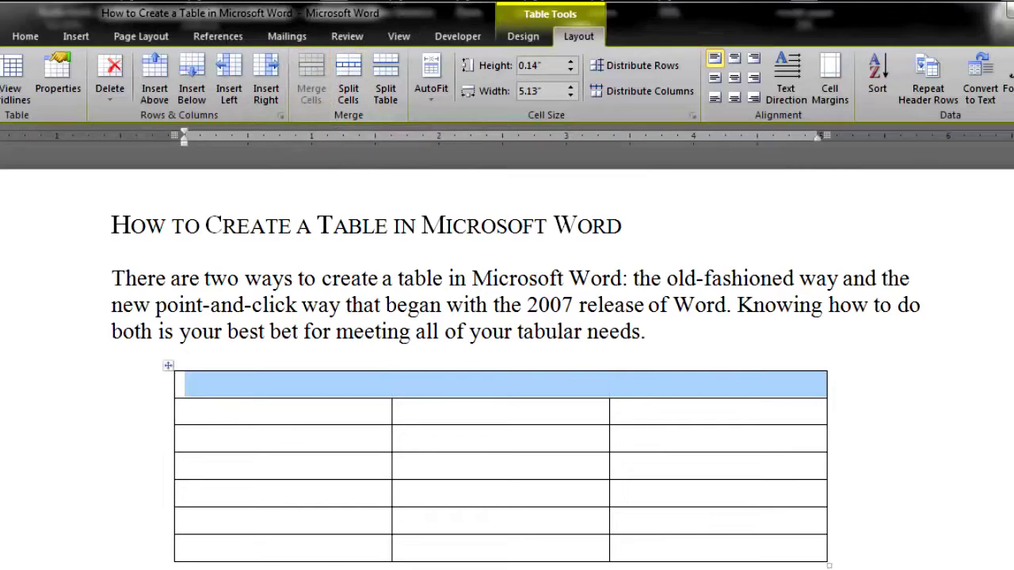
click(425, 550)
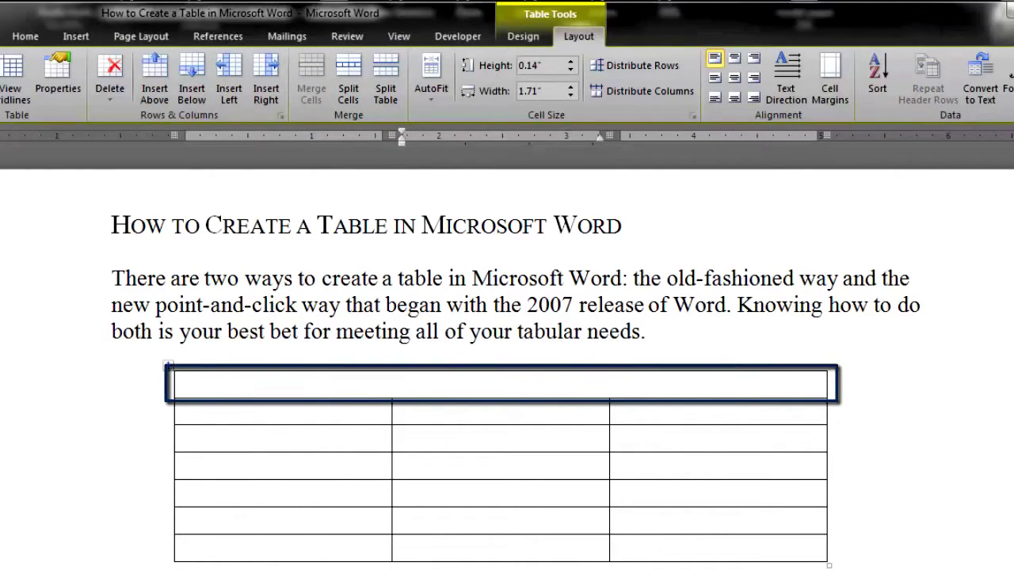
Step: Paste the heading 'Ancillary Meeting Areas' into the merged row and center it
click(220, 379)
text(Ancillary Meeting Areas)
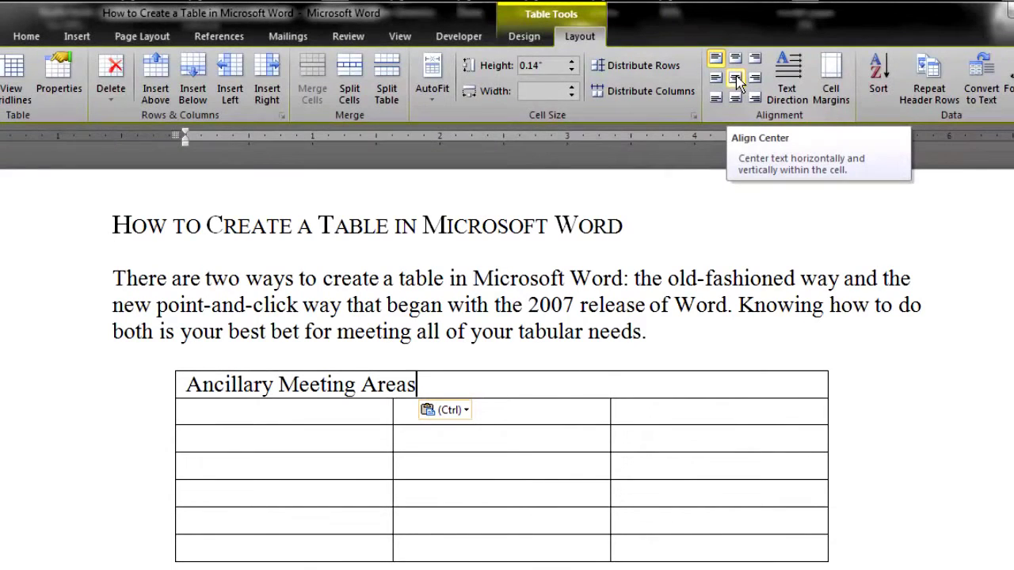
click(737, 83)
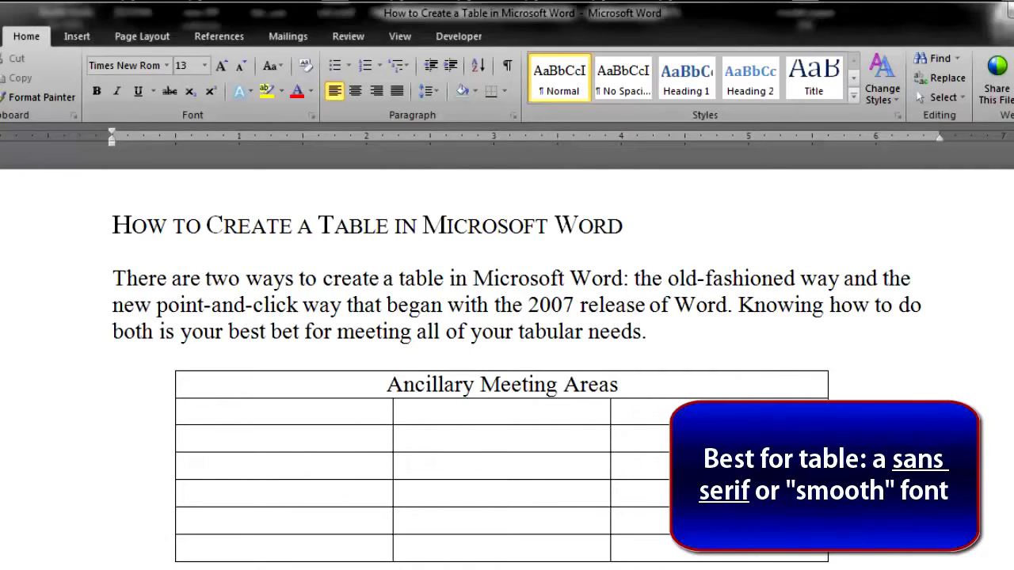
Step: Set the 'Ancillary Meeting Areas' heading to Segoe UI, after trying Adobe Gothic Std B, Gill Sans MT and Calibri
drag(641, 382, 391, 384)
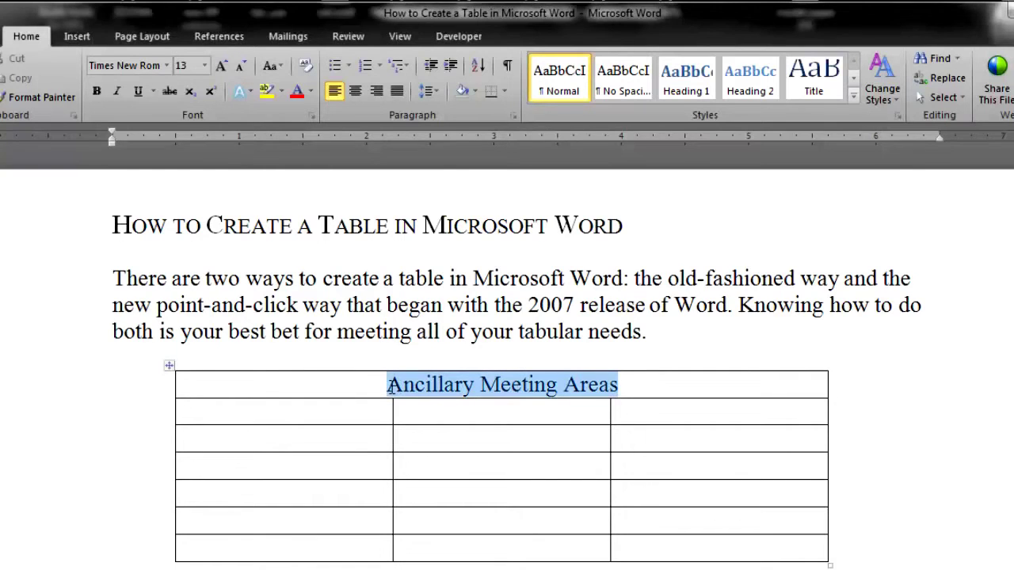
click(166, 65)
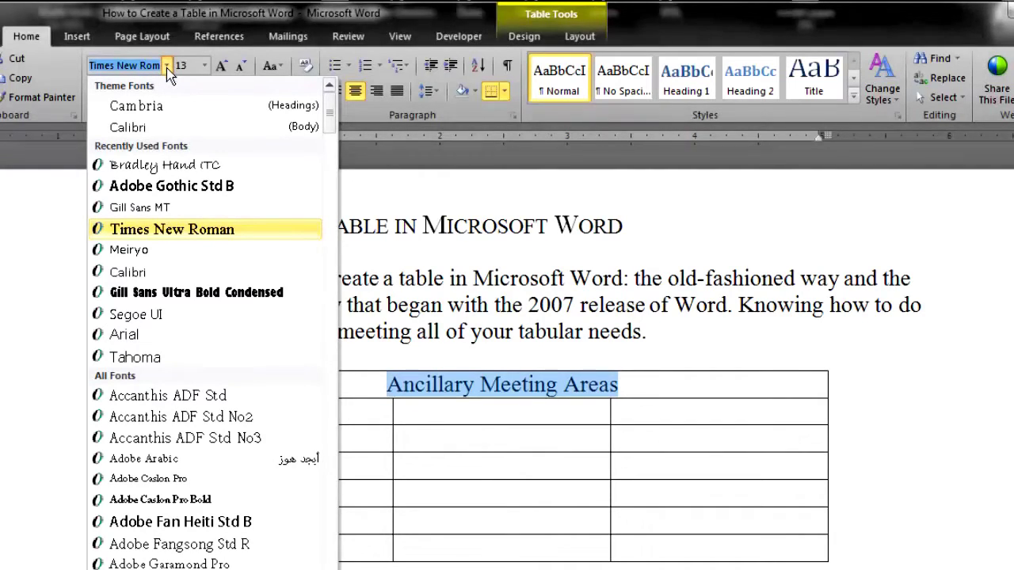
click(197, 190)
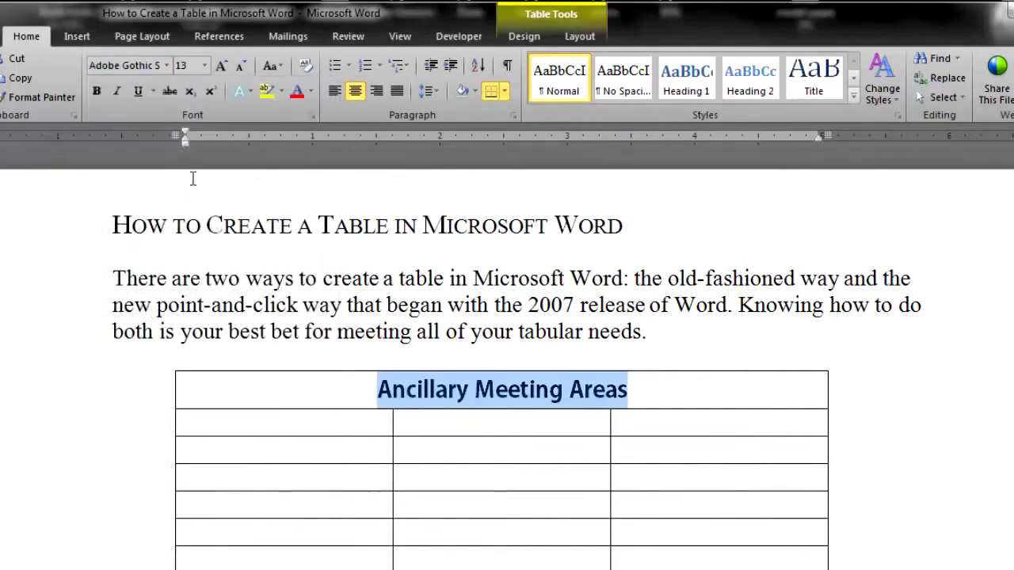
click(166, 65)
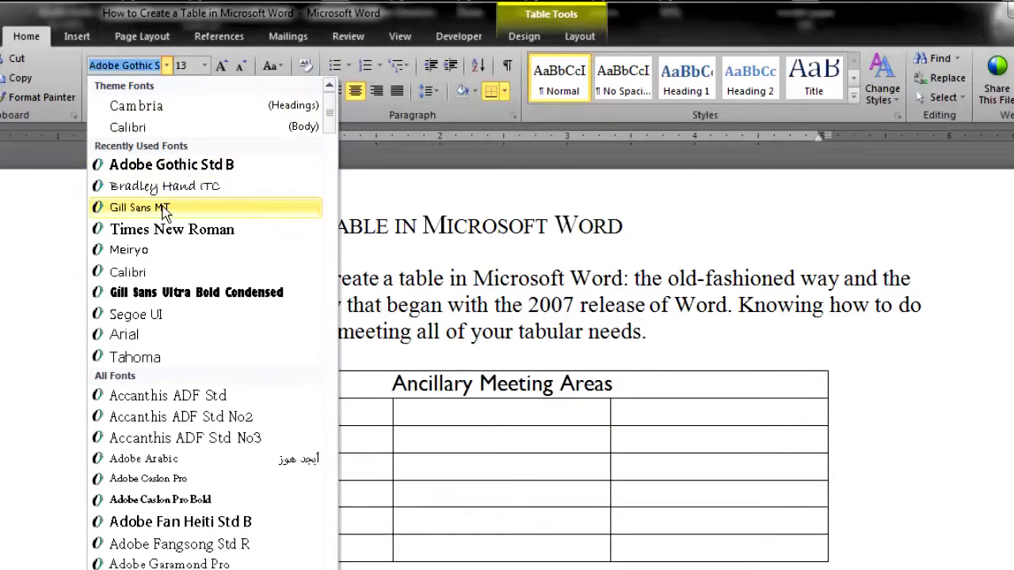
click(162, 209)
click(166, 65)
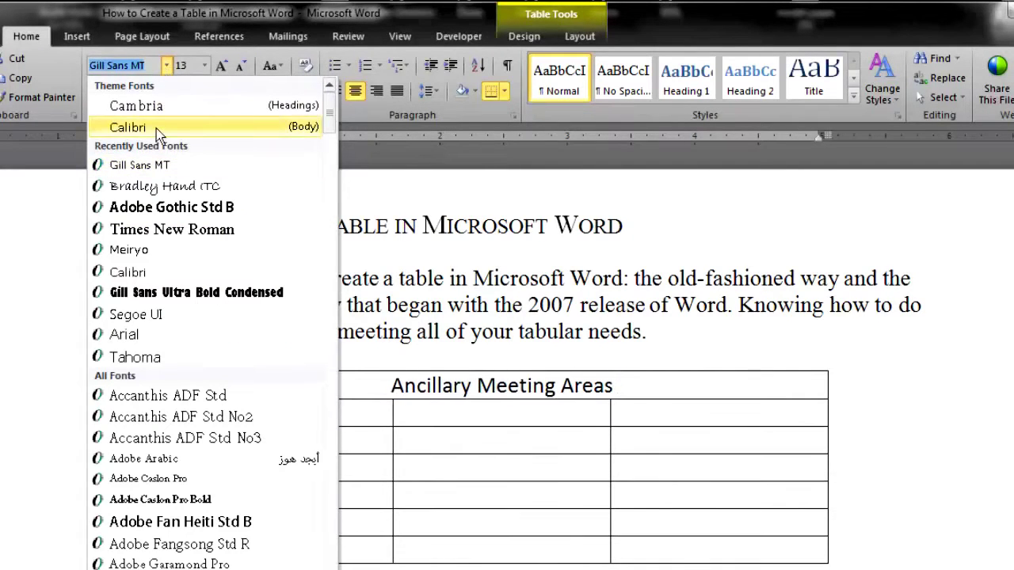
click(156, 128)
click(166, 65)
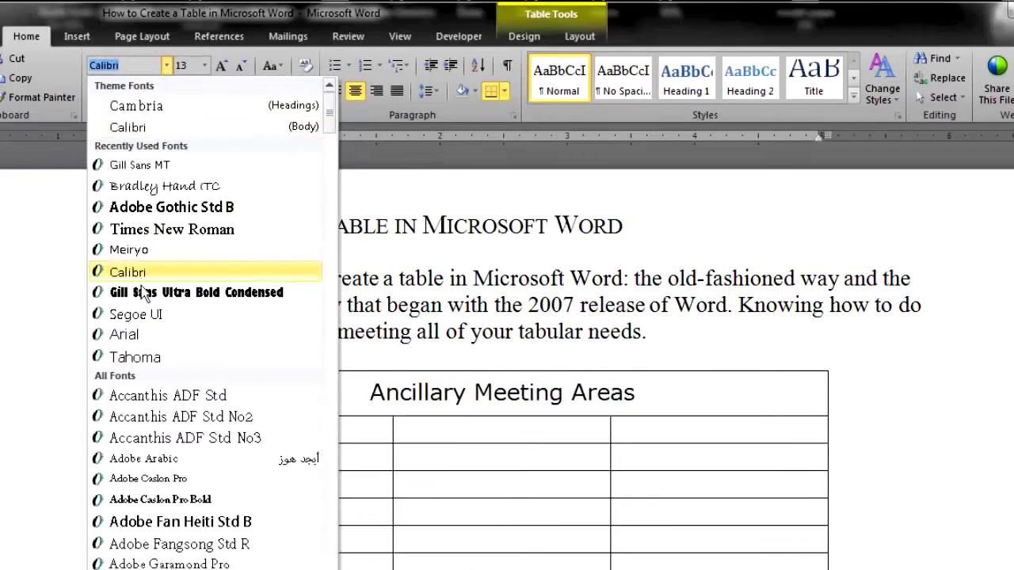
click(147, 314)
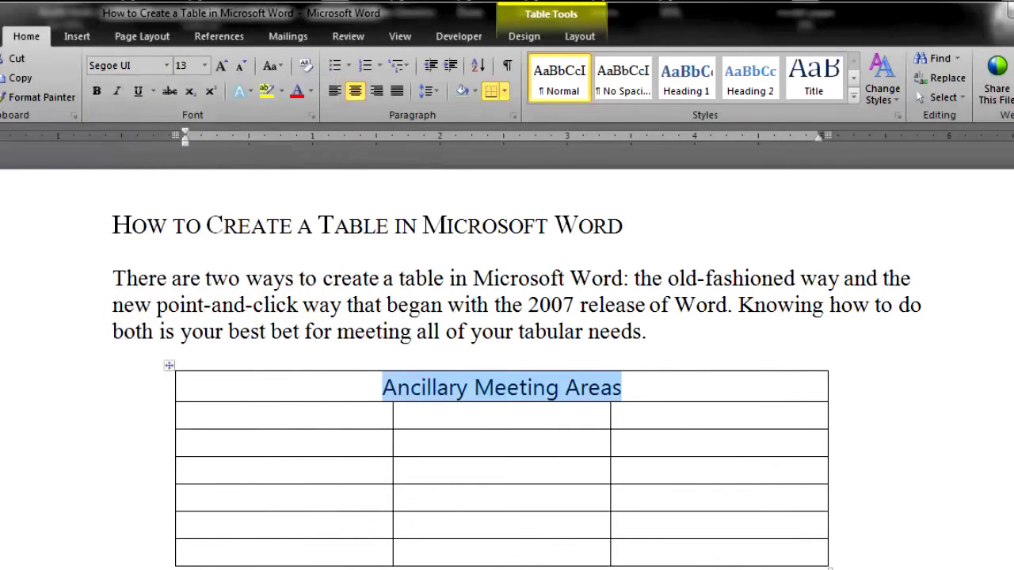
click(649, 331)
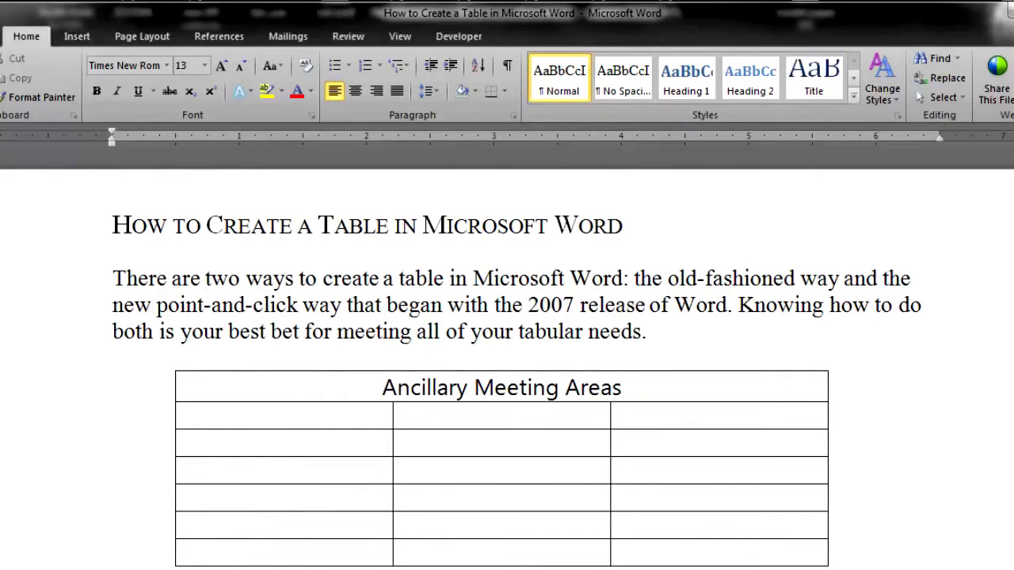
Step: Apply Black, Text 1 shading to the merged heading row from Table Design
click(258, 388)
drag(279, 390, 669, 388)
click(670, 388)
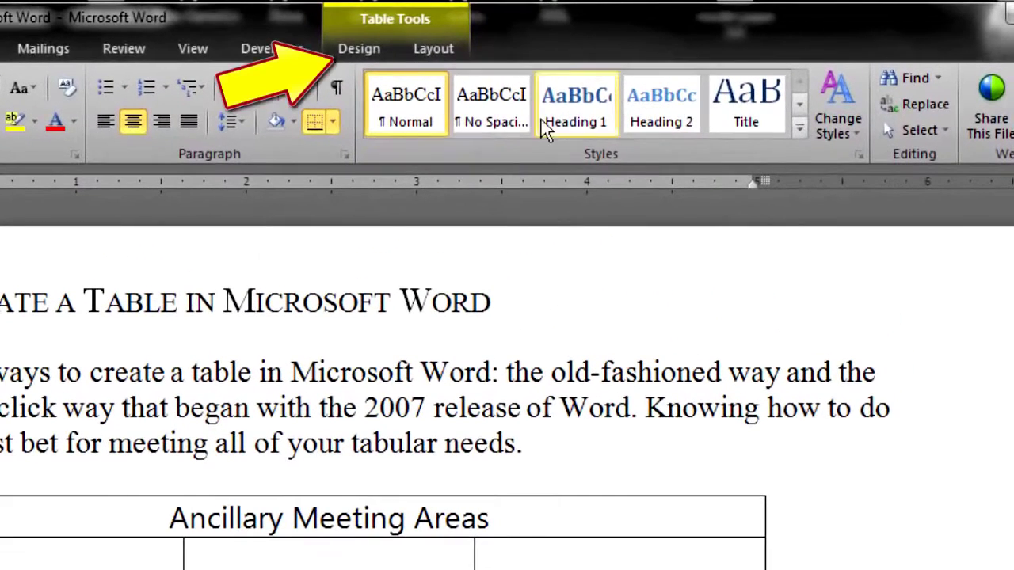
click(359, 50)
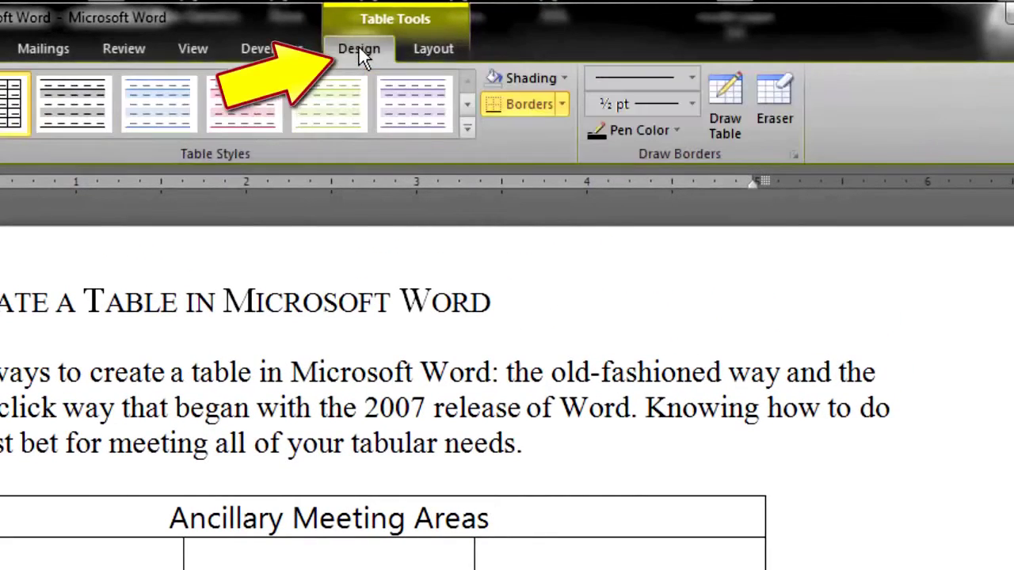
click(563, 77)
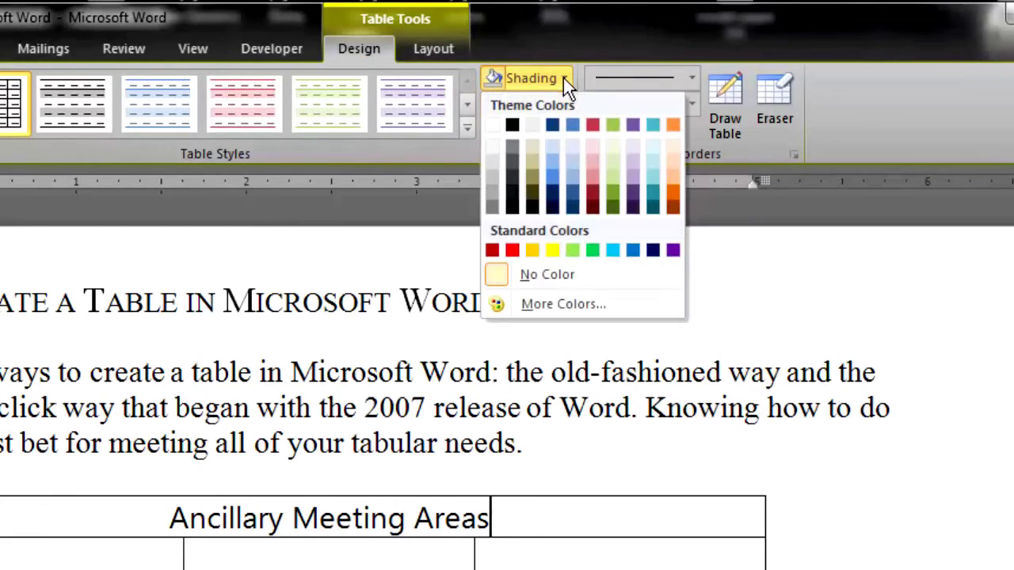
click(513, 127)
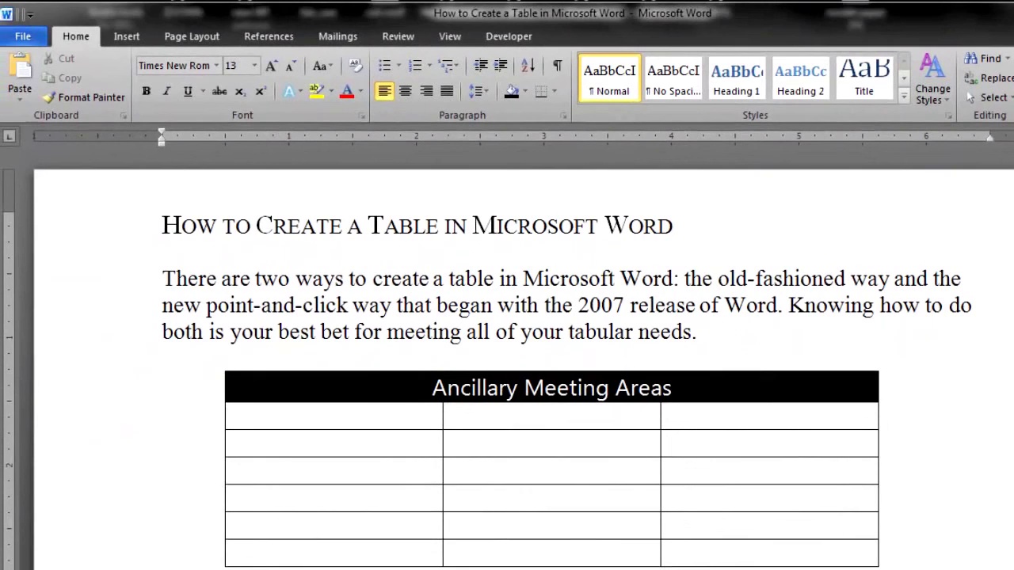
drag(672, 388, 485, 400)
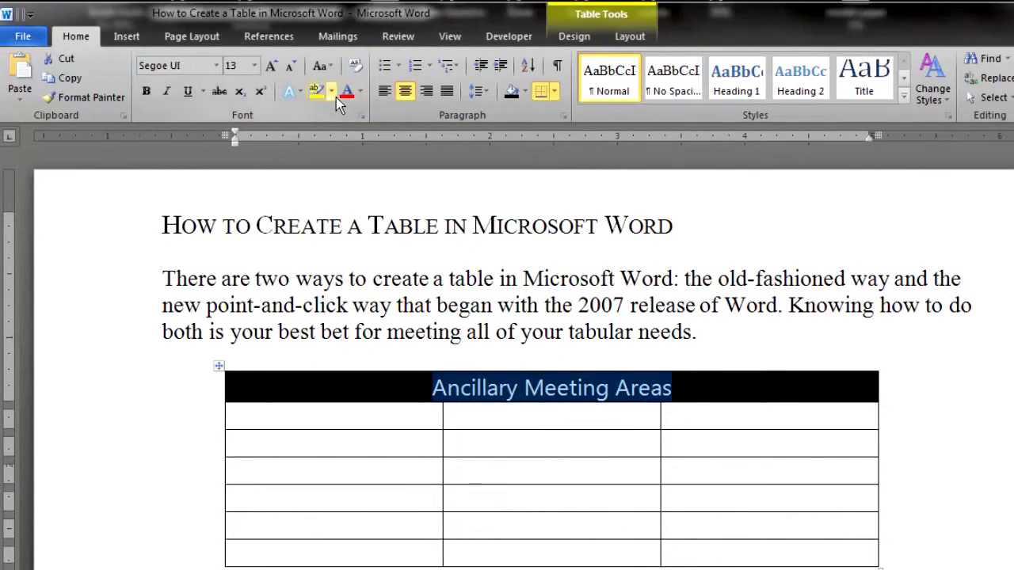
Step: Change the heading text color to White, after briefly trying yellow
click(361, 93)
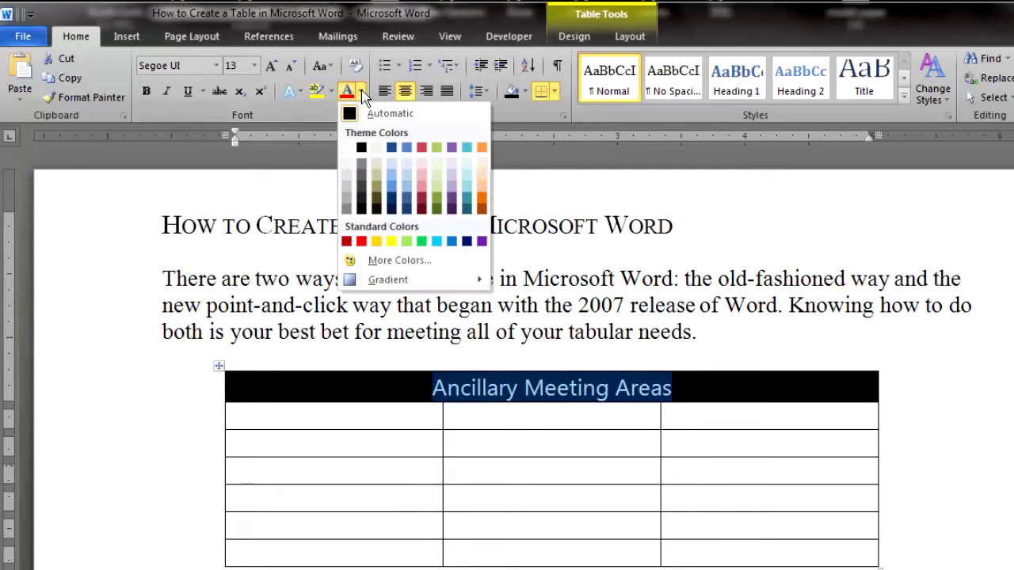
click(391, 240)
drag(672, 388, 435, 390)
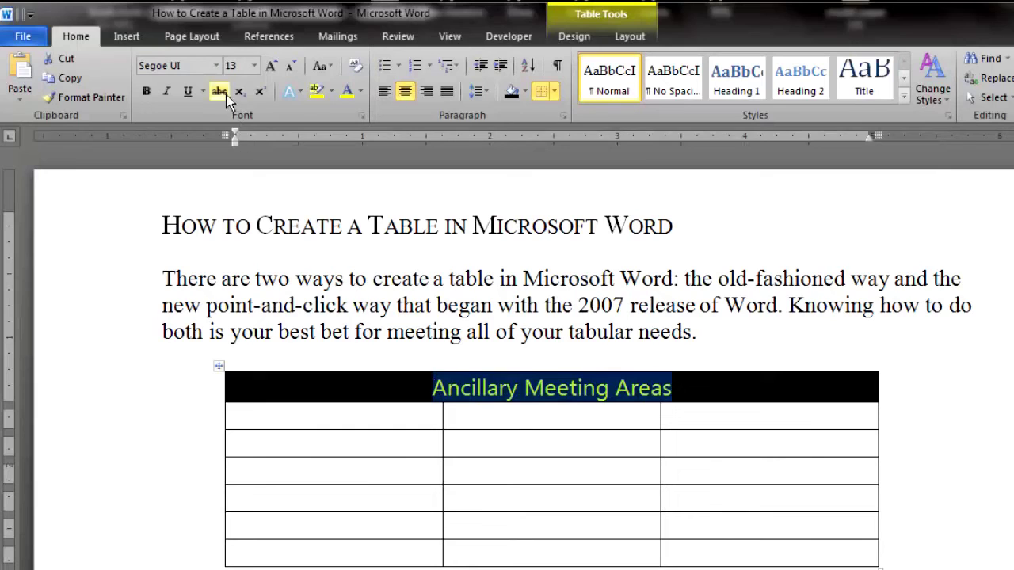
click(360, 91)
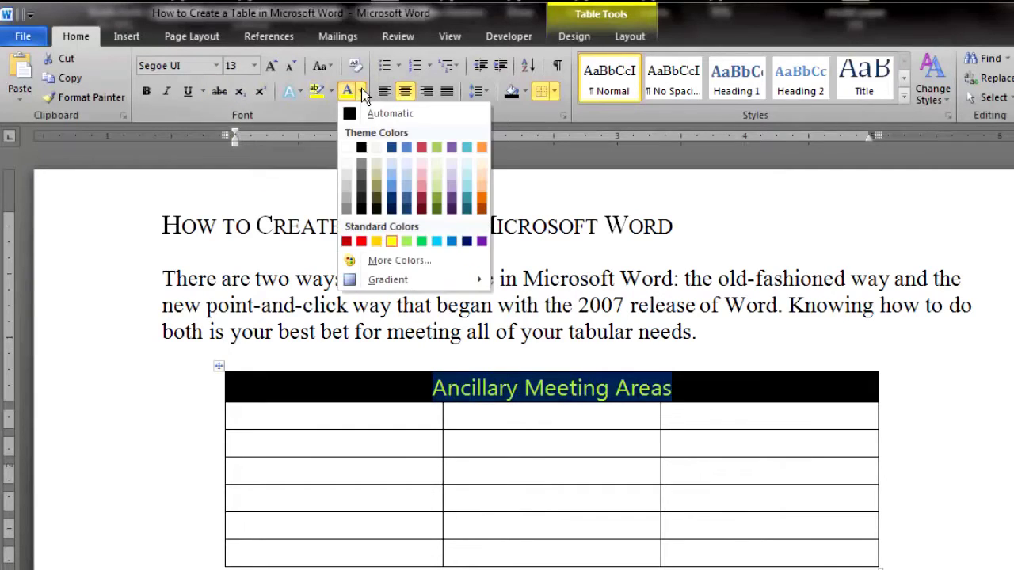
click(346, 149)
click(697, 332)
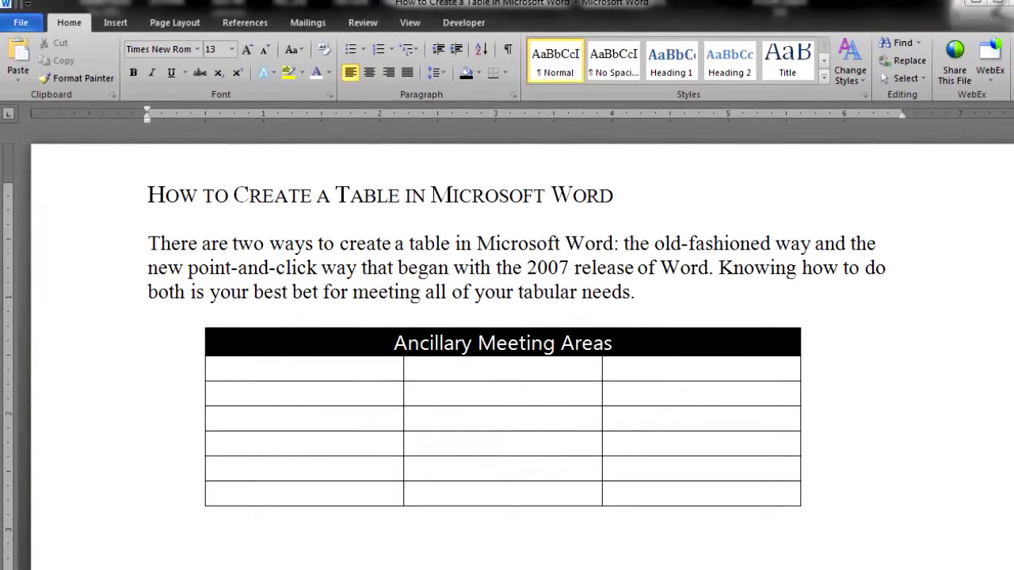
click(218, 369)
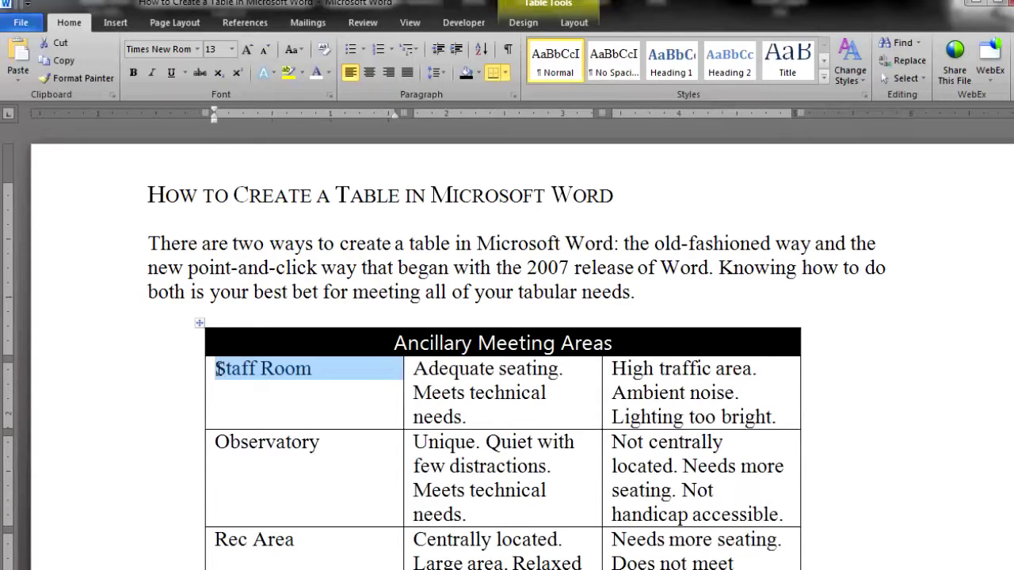
scroll(218, 369, down, 1)
Step: Set the Staff Room, Observatory and Rec Area comparison cells in Calibri
scroll(507, 356, down, 2)
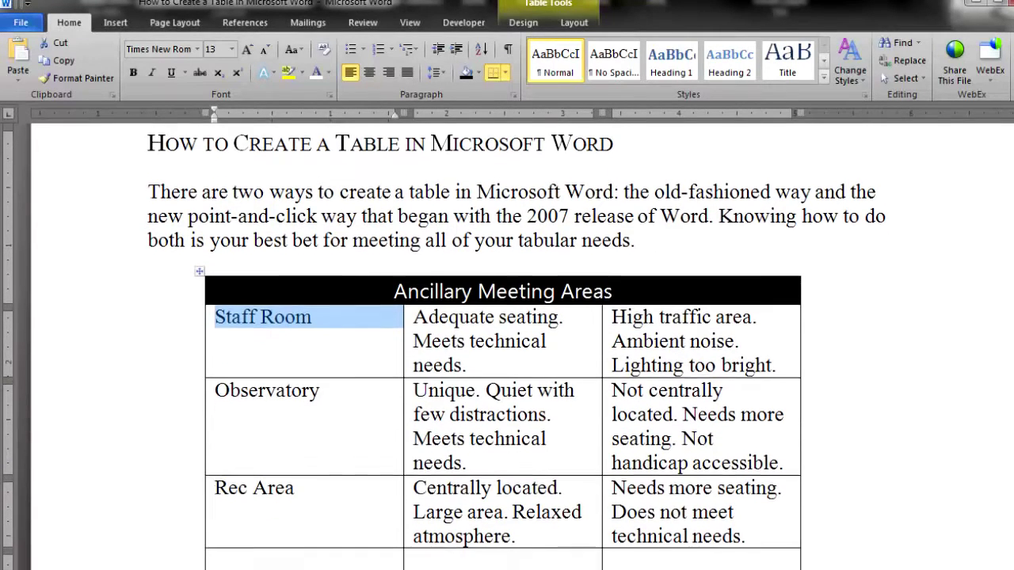
scroll(501, 363, down, 1)
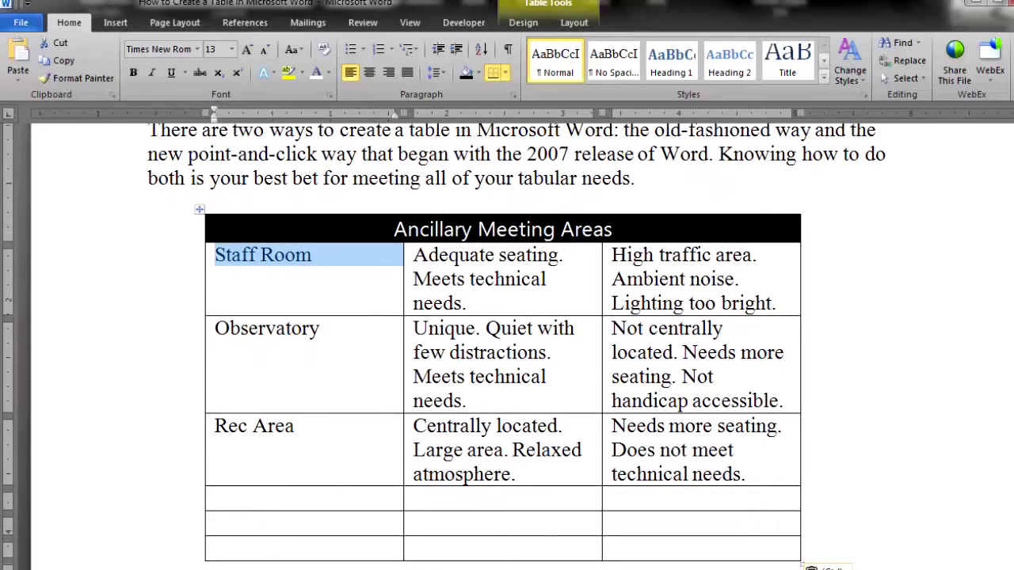
click(312, 281)
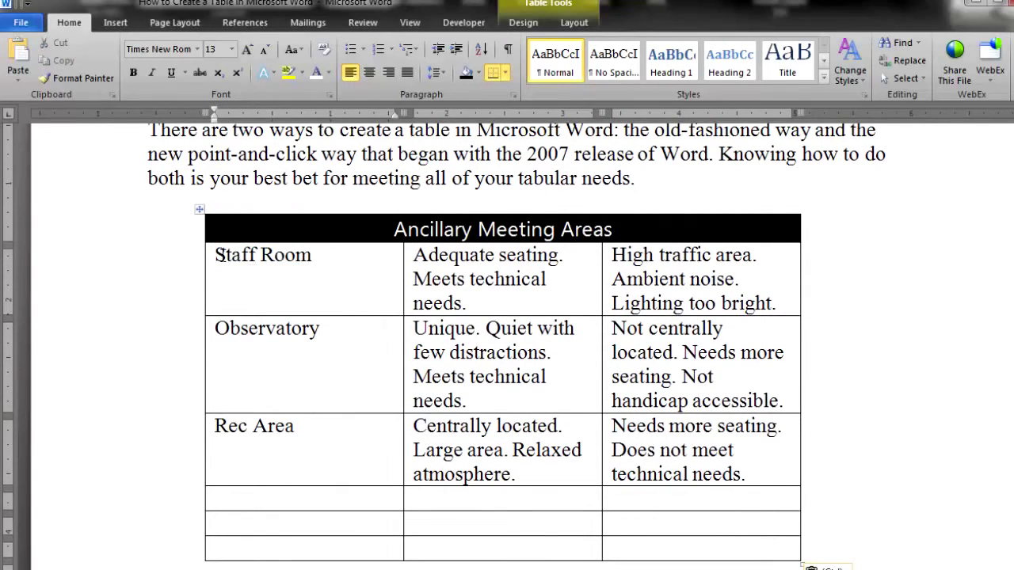
drag(216, 254, 631, 429)
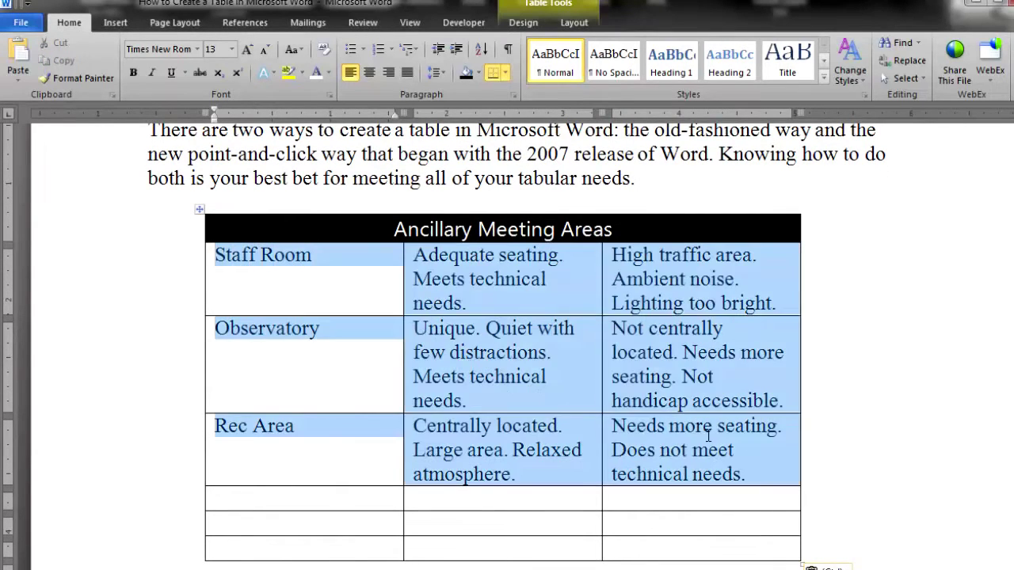
click(198, 48)
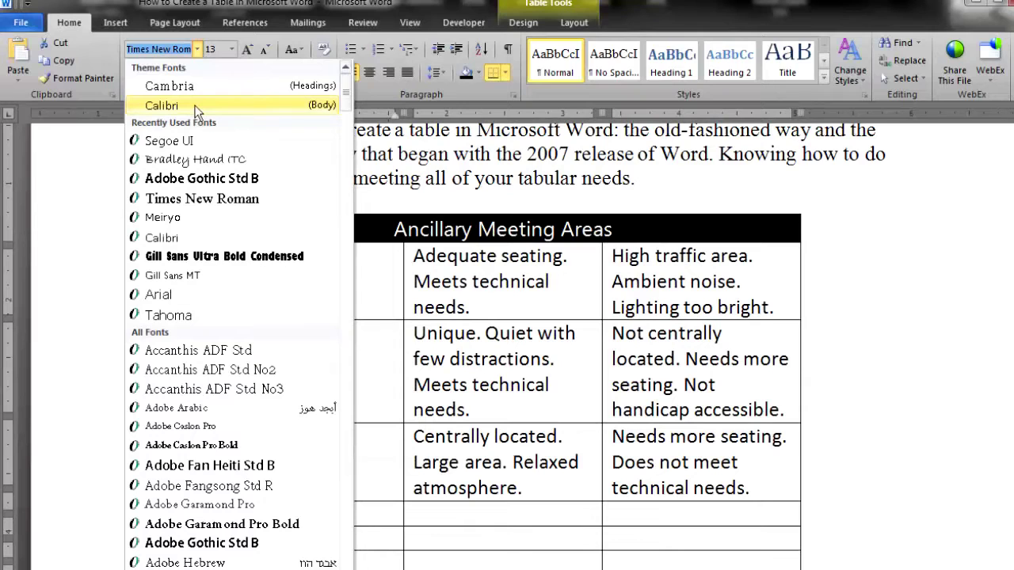
click(197, 106)
key(Up)
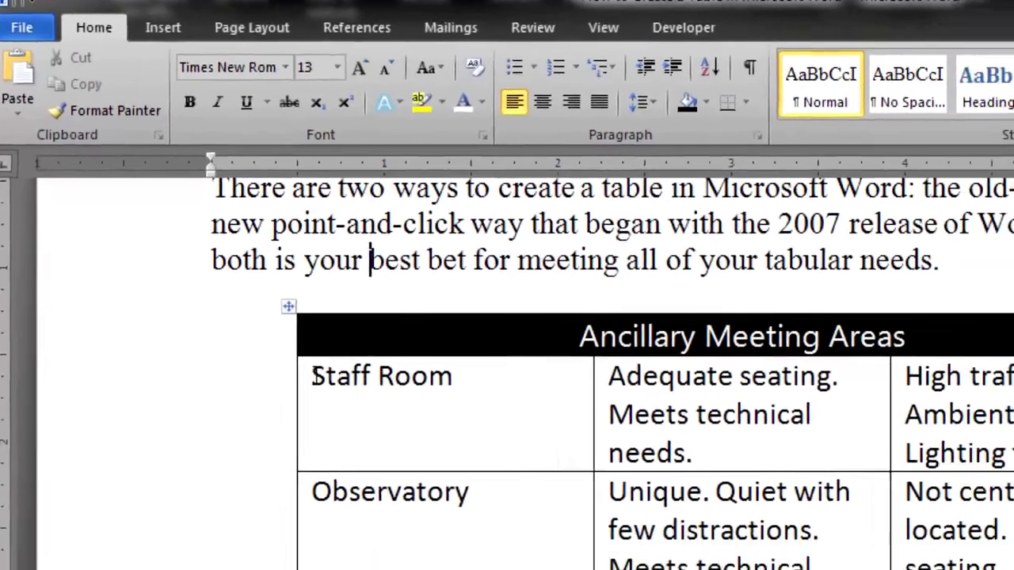
drag(386, 432, 1013, 569)
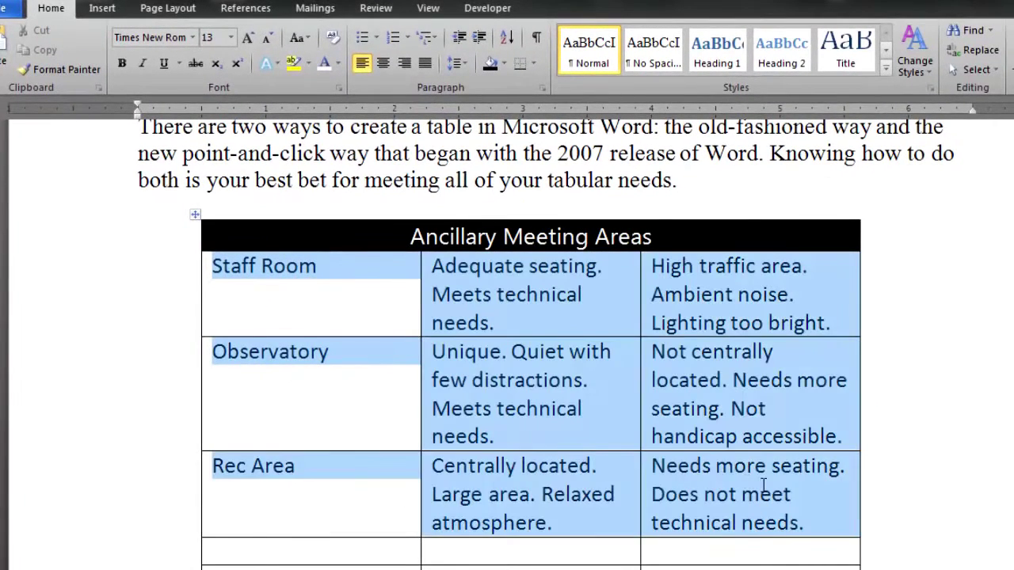
Step: Set the selected body cells' text to 11 pt
click(231, 37)
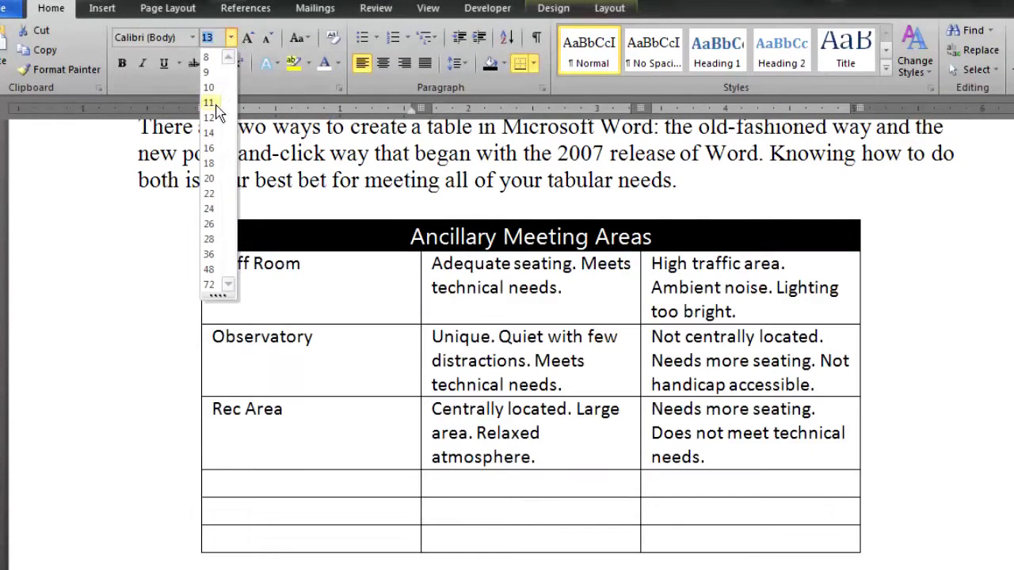
click(215, 104)
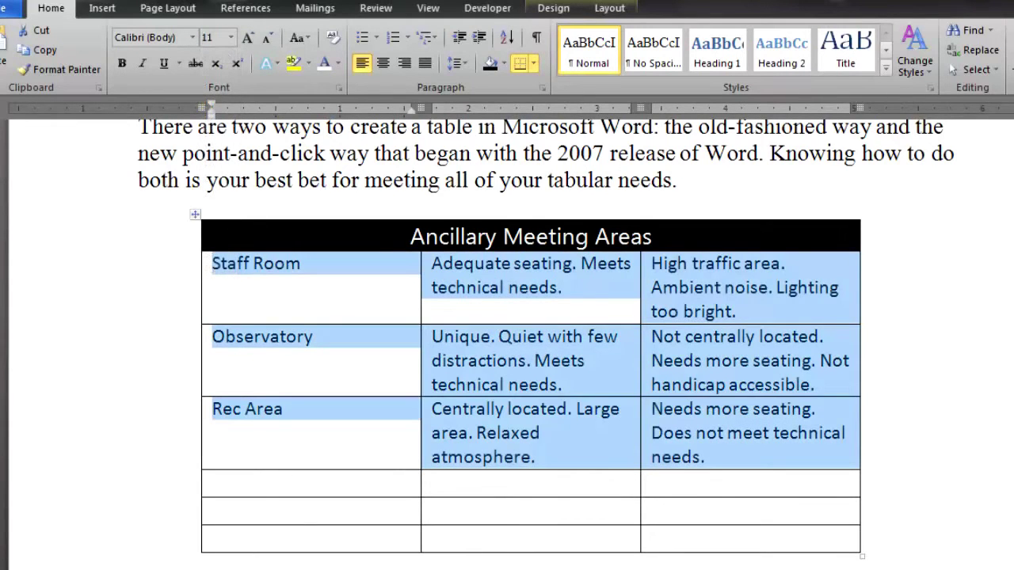
click(677, 180)
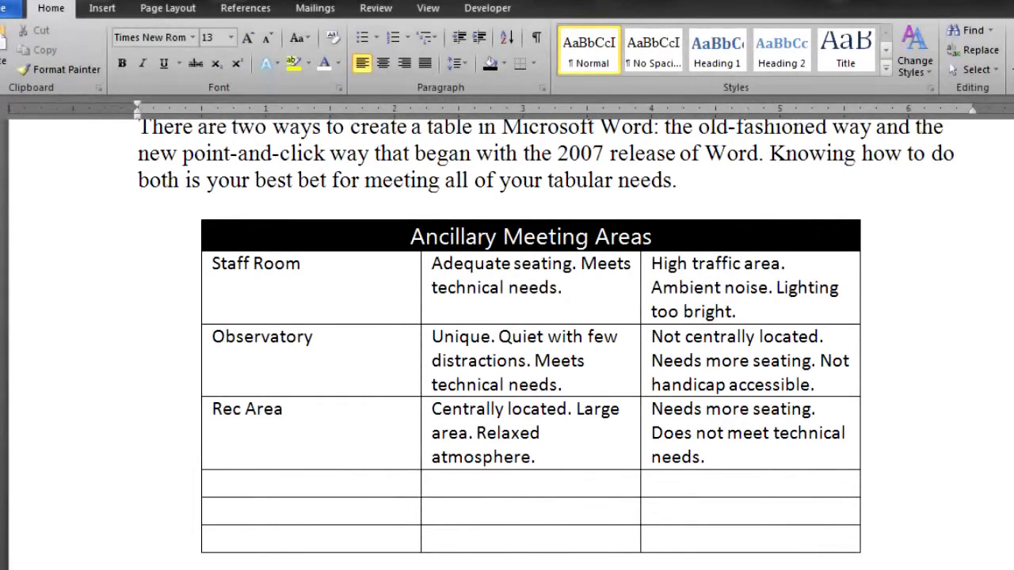
Step: Set the whole table's default top and bottom cell margins to 0.08"
mouse_move(194, 214)
click(194, 214)
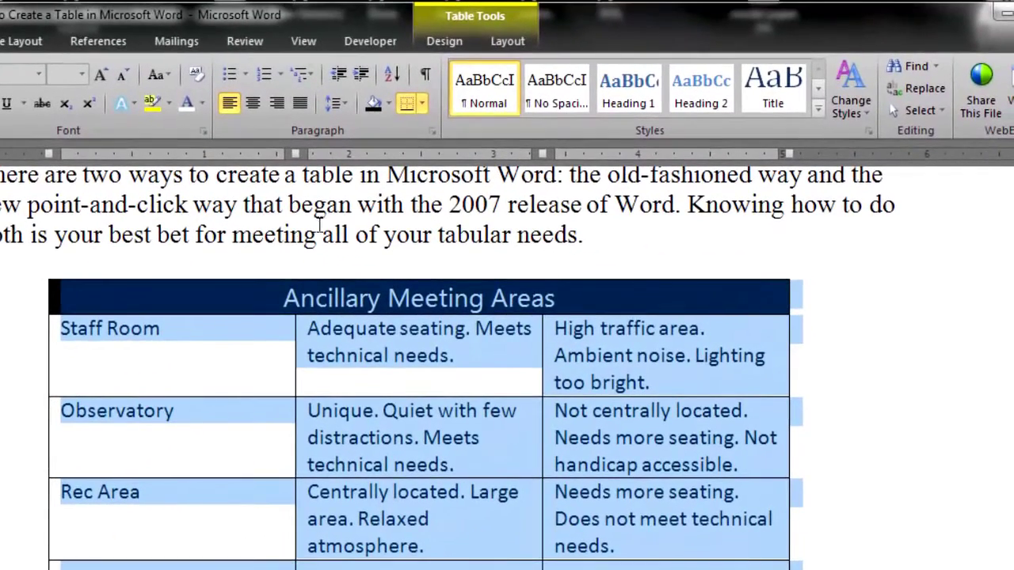
click(507, 43)
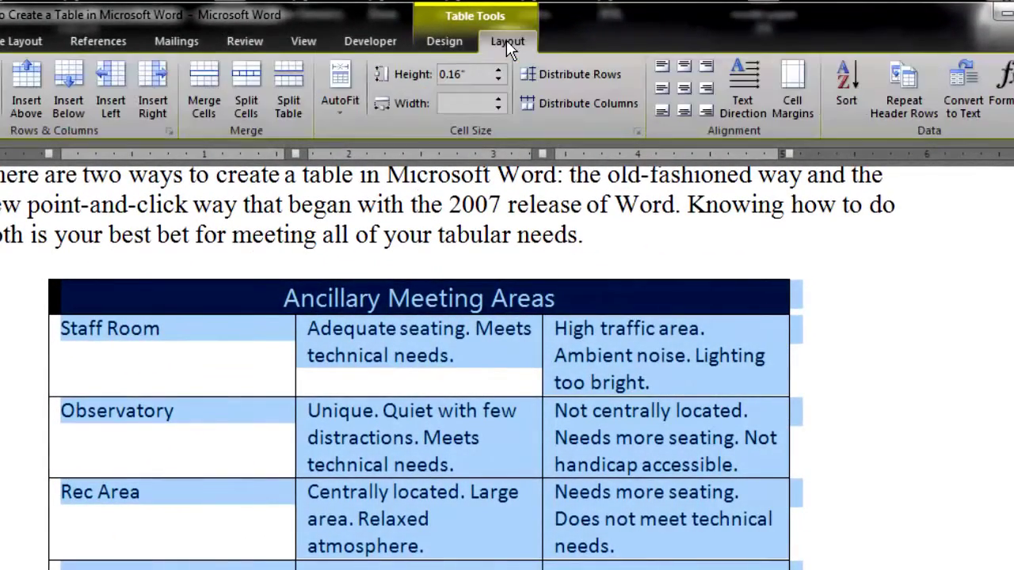
click(794, 79)
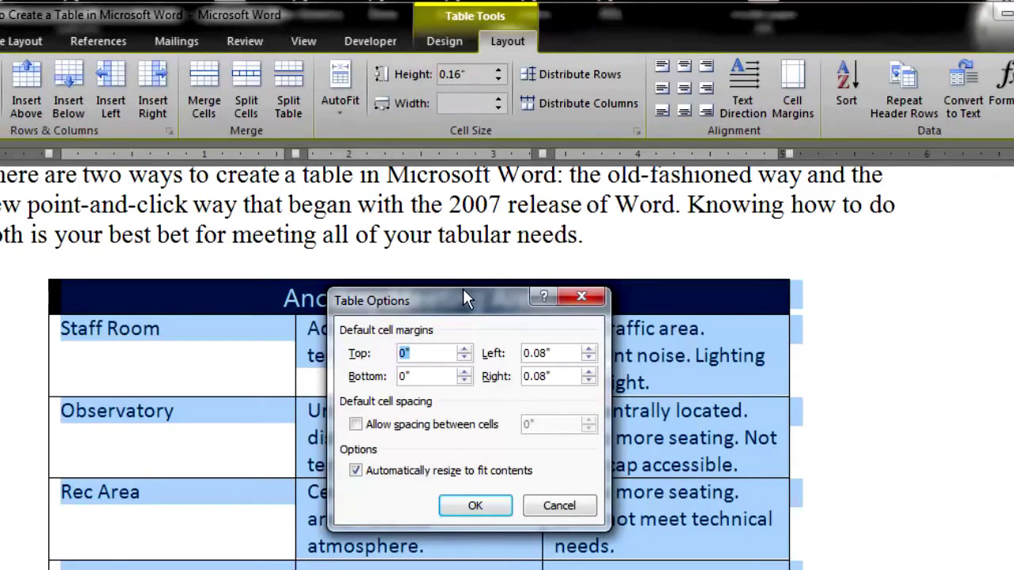
drag(465, 292, 416, 259)
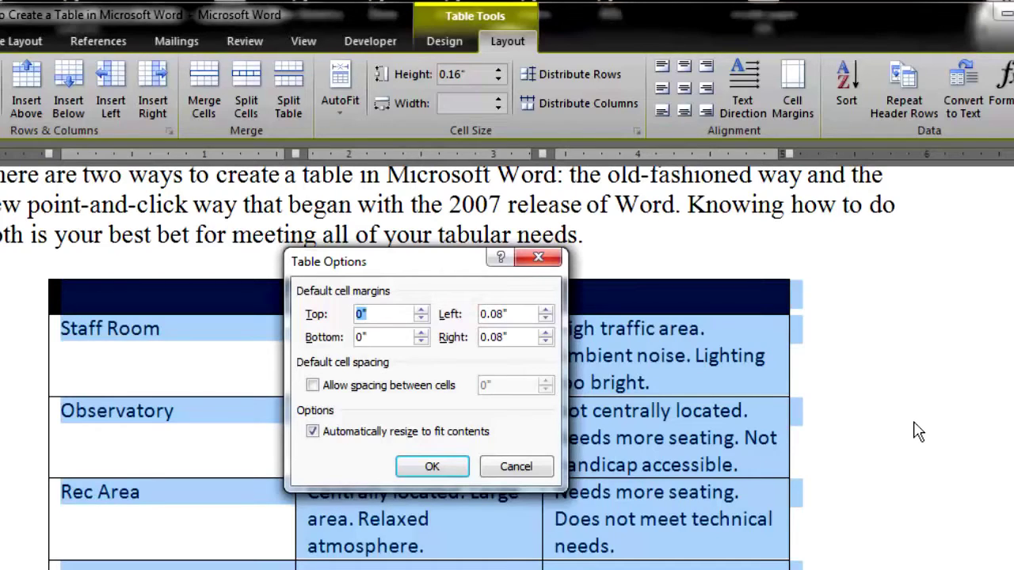
double_click(516, 315)
double_click(366, 315)
text(0.08")
double_click(361, 338)
text(0.08")
click(432, 466)
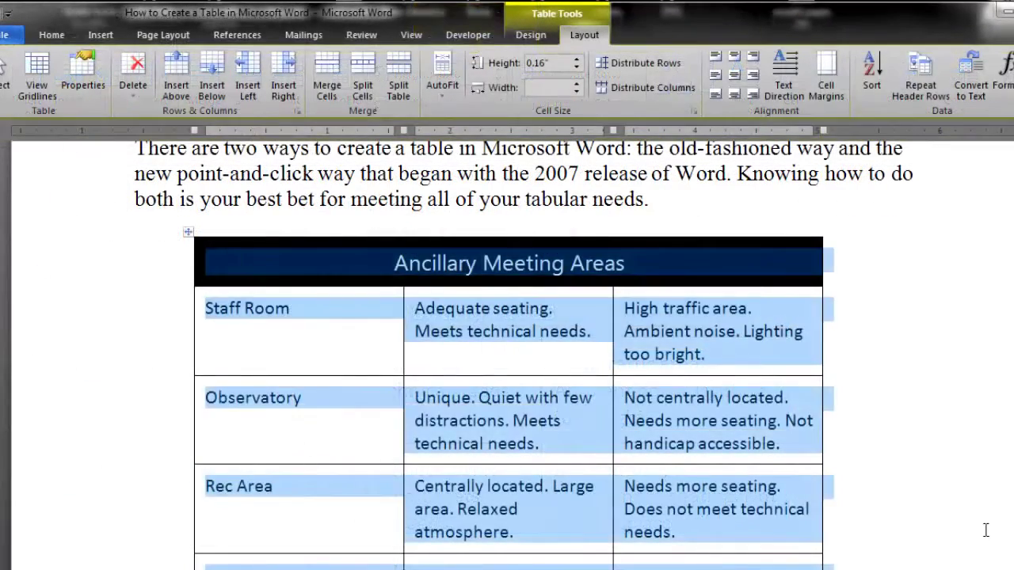
Step: Apply Align Center Left to the three room-name cells in the first column
click(986, 530)
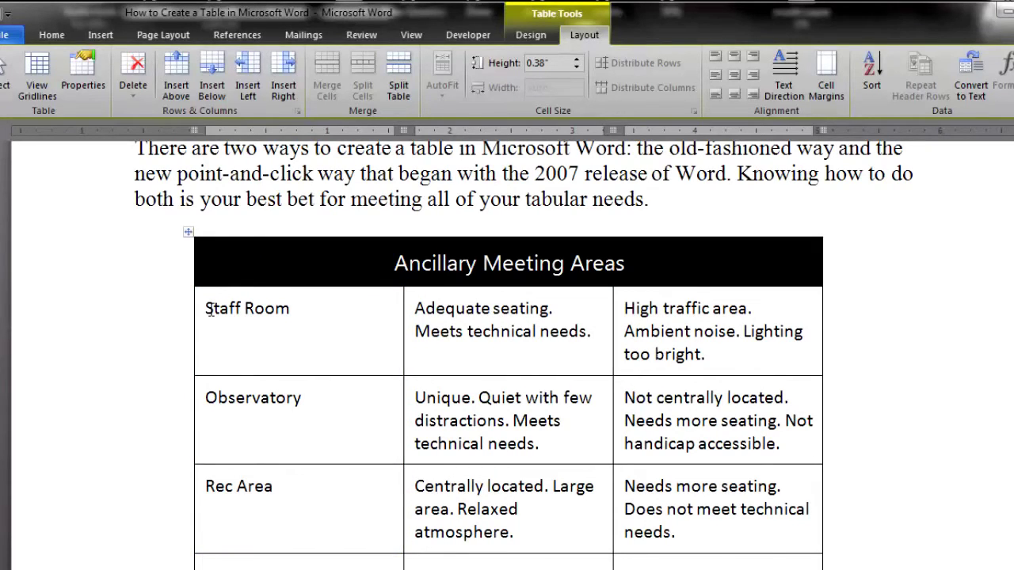
drag(210, 309, 307, 487)
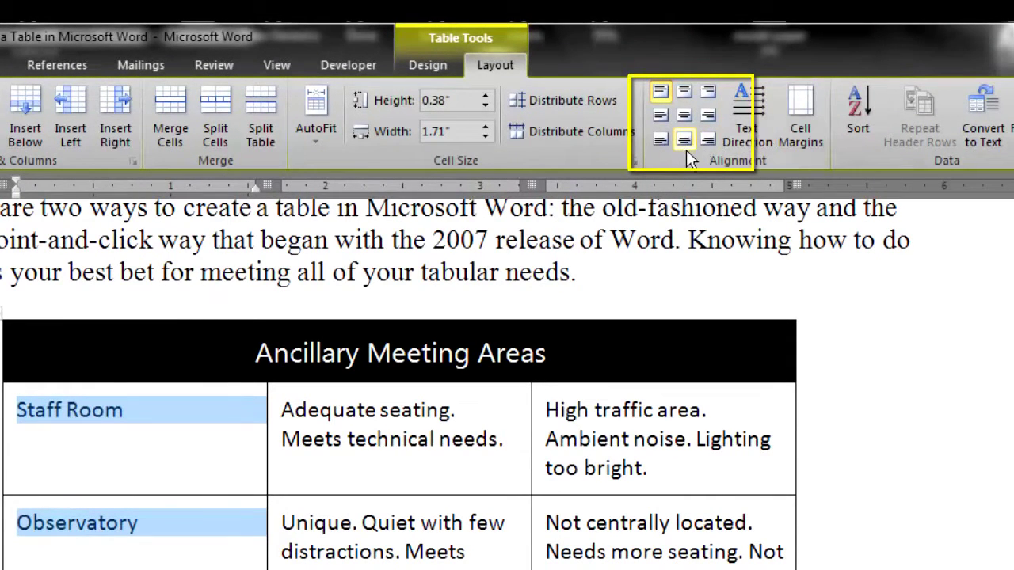
click(663, 113)
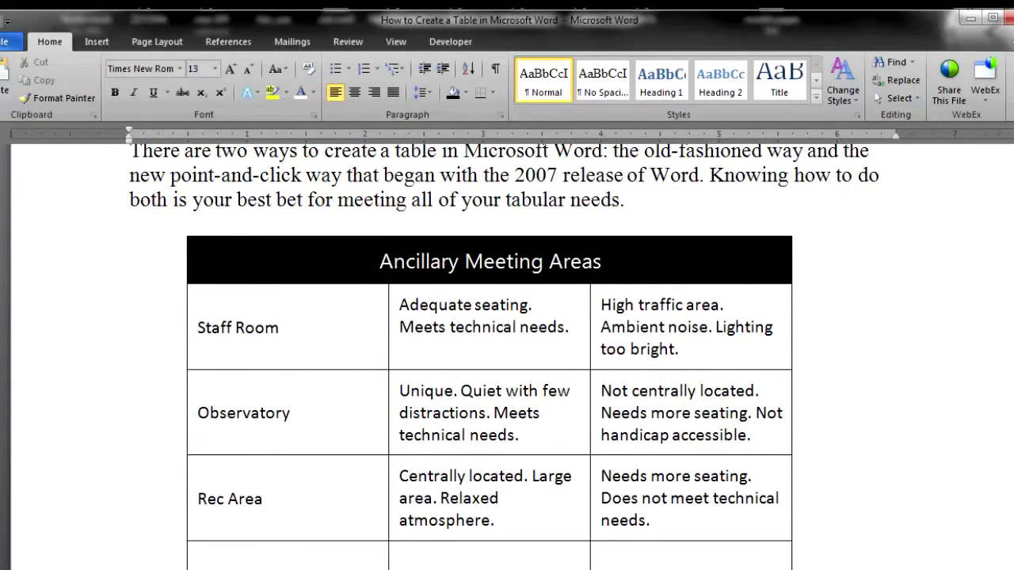
Step: Narrow the room-name column, stretch the table toward the right margin, and shift the middle border
scroll(503, 341, down, 2)
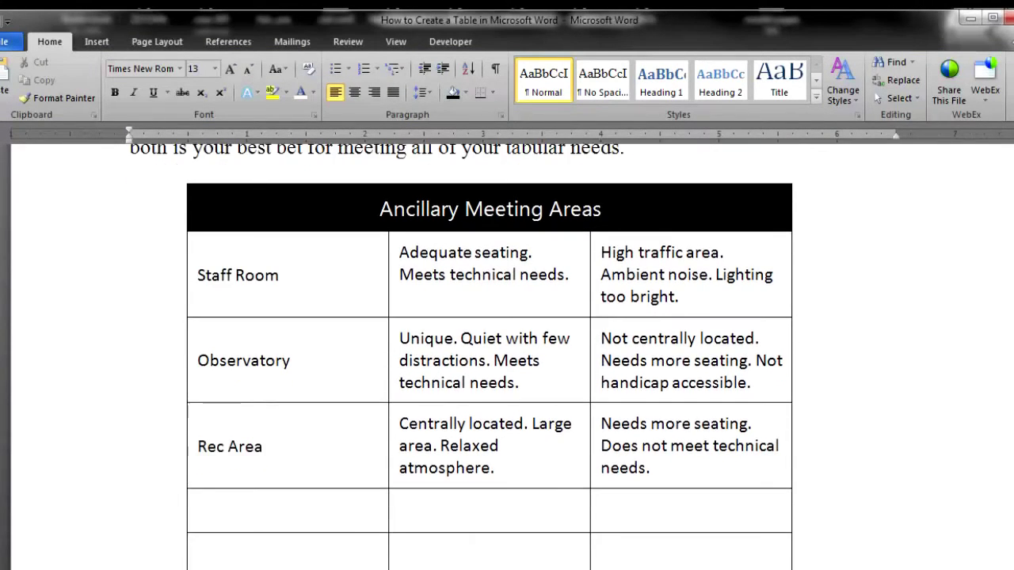
scroll(462, 353, down, 1)
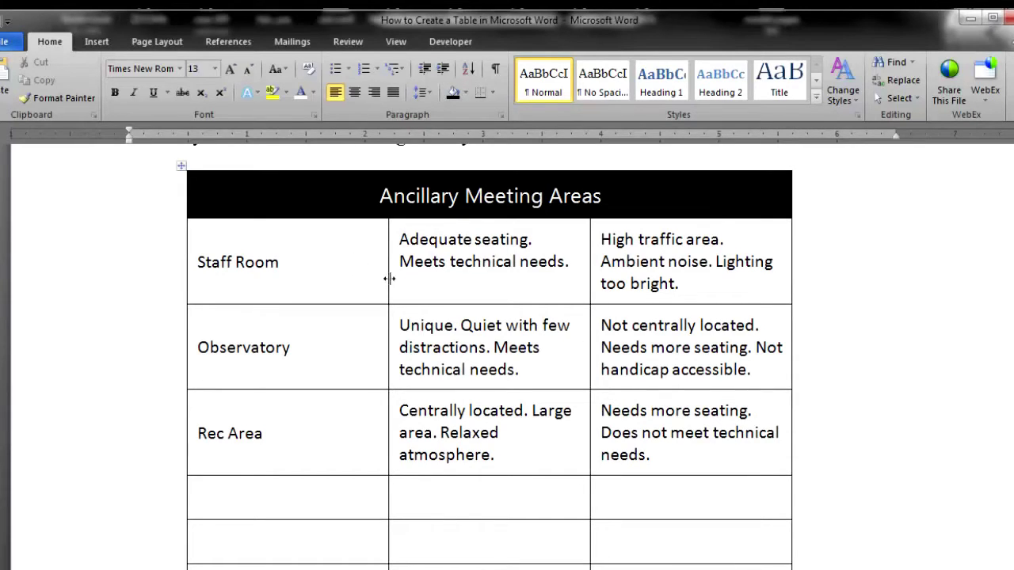
drag(388, 278, 297, 301)
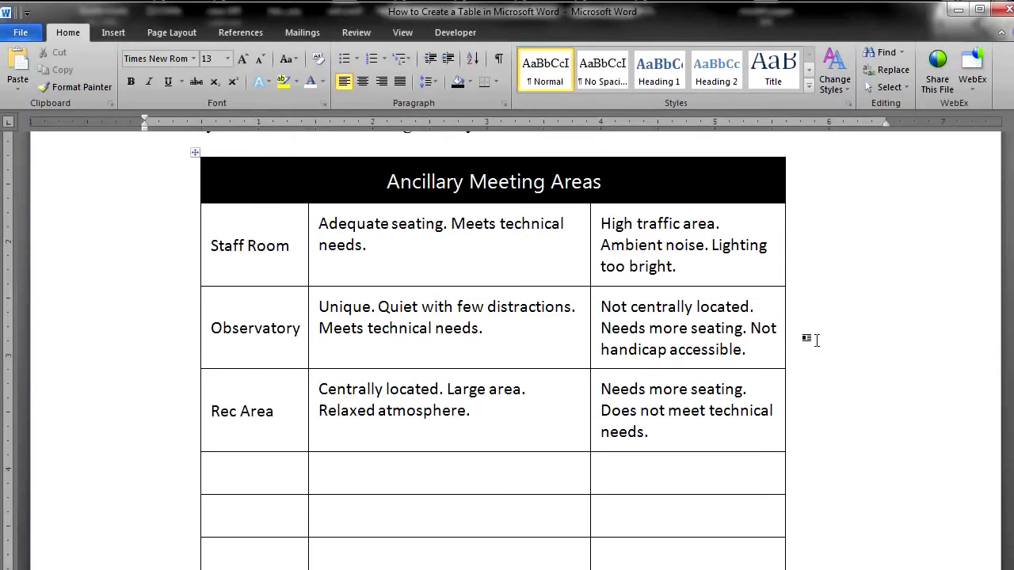
drag(789, 374, 791, 350)
drag(590, 325, 543, 332)
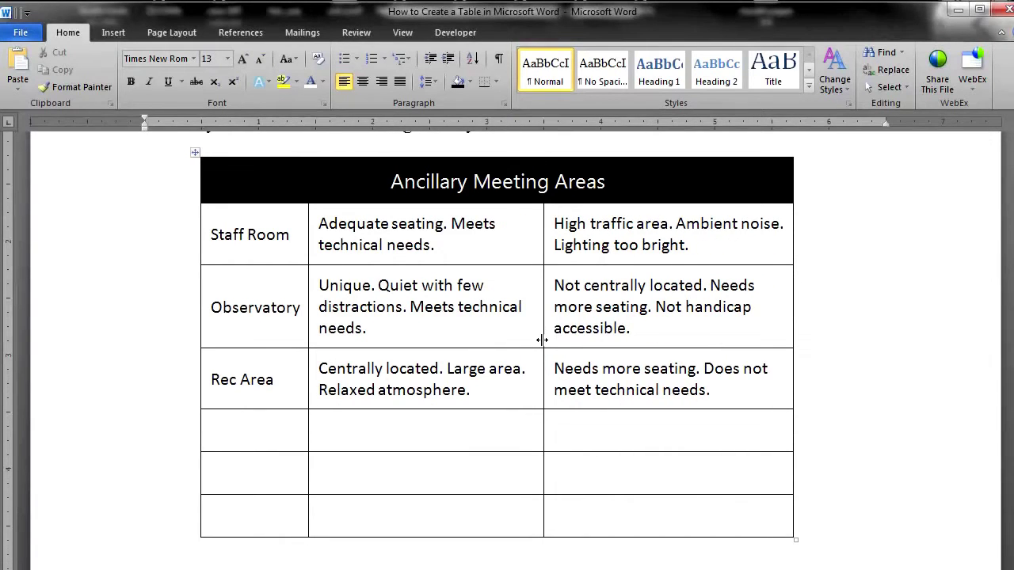
Step: Distribute columns 2 and 3 so both description columns have equal width
shift+click(695, 508)
click(564, 33)
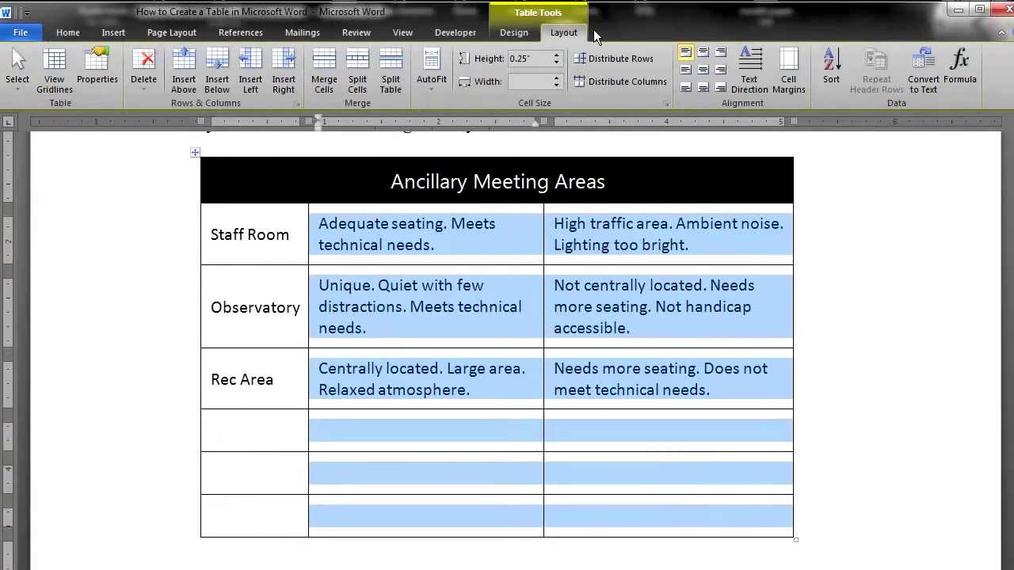
click(629, 82)
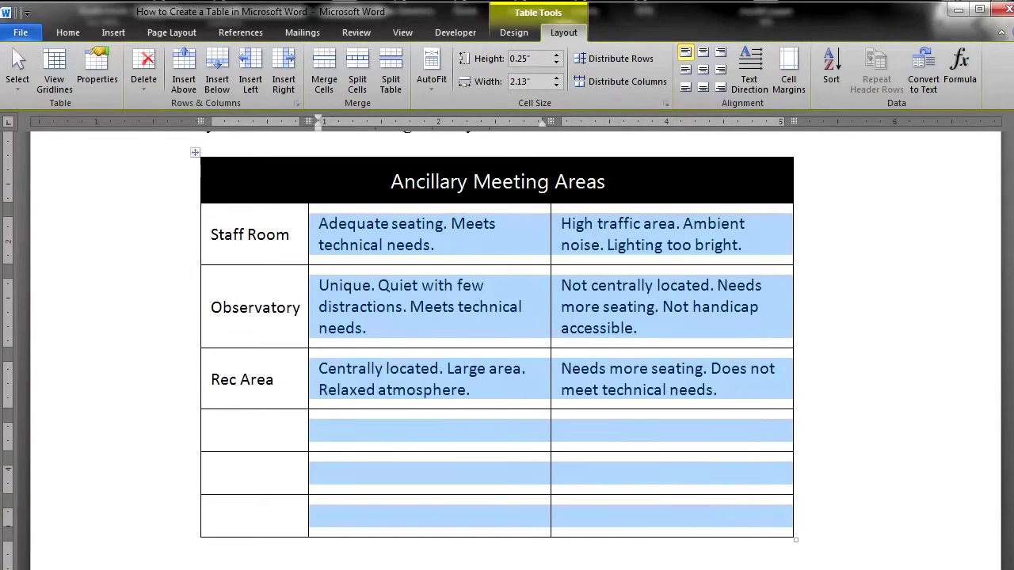
click(491, 554)
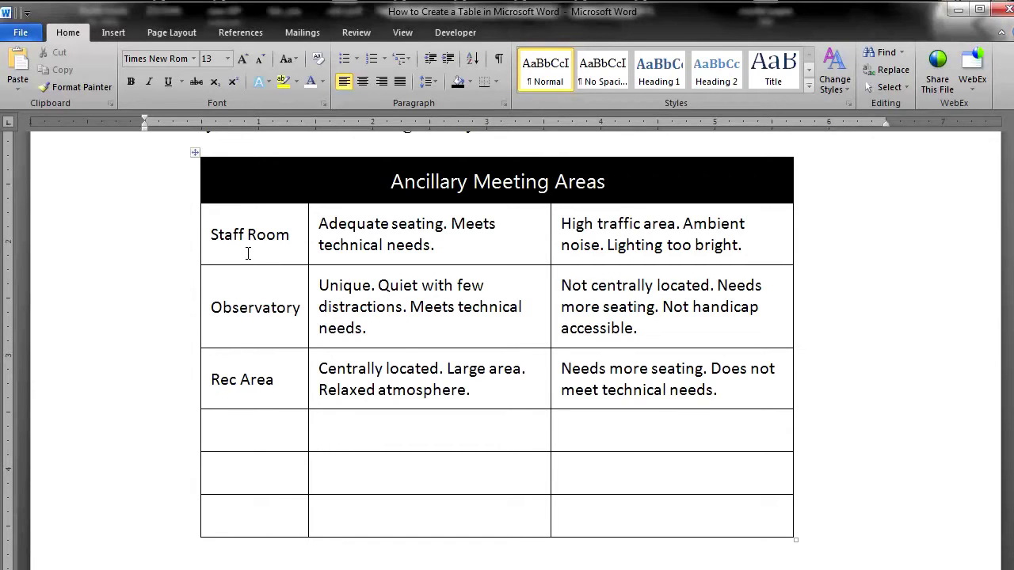
Step: Shade every cell in the table's first column white
drag(209, 222, 271, 501)
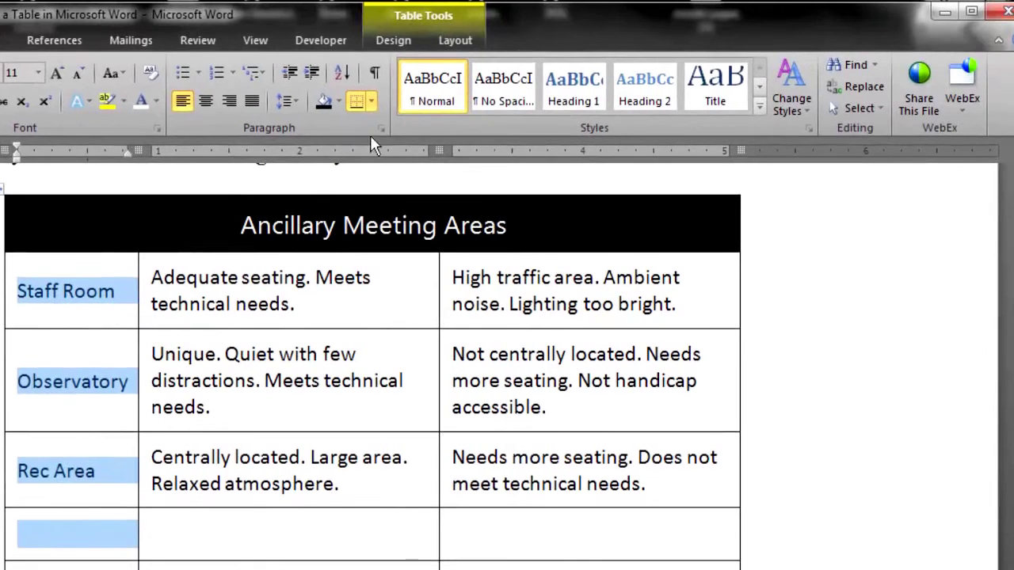
click(397, 41)
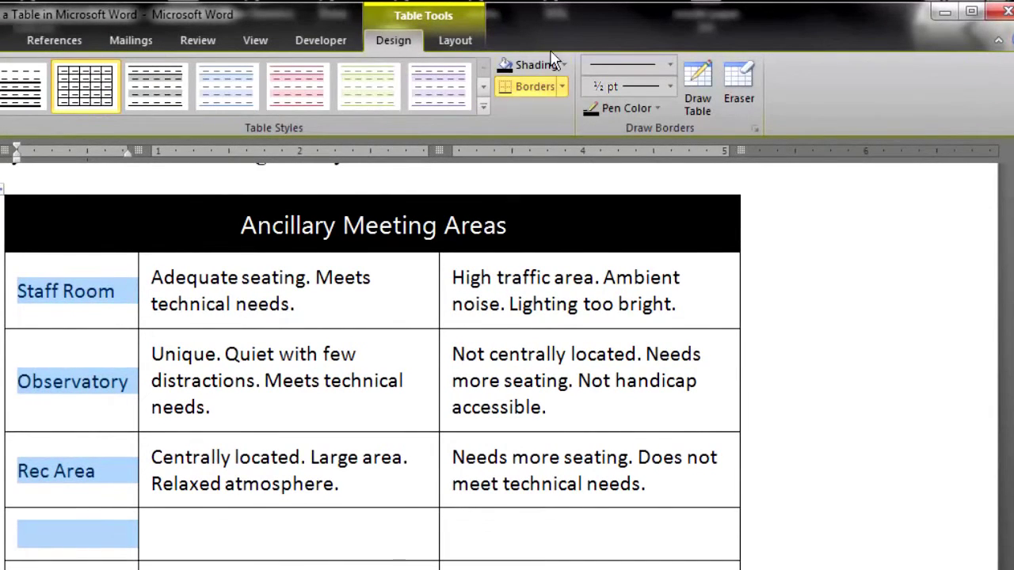
click(565, 65)
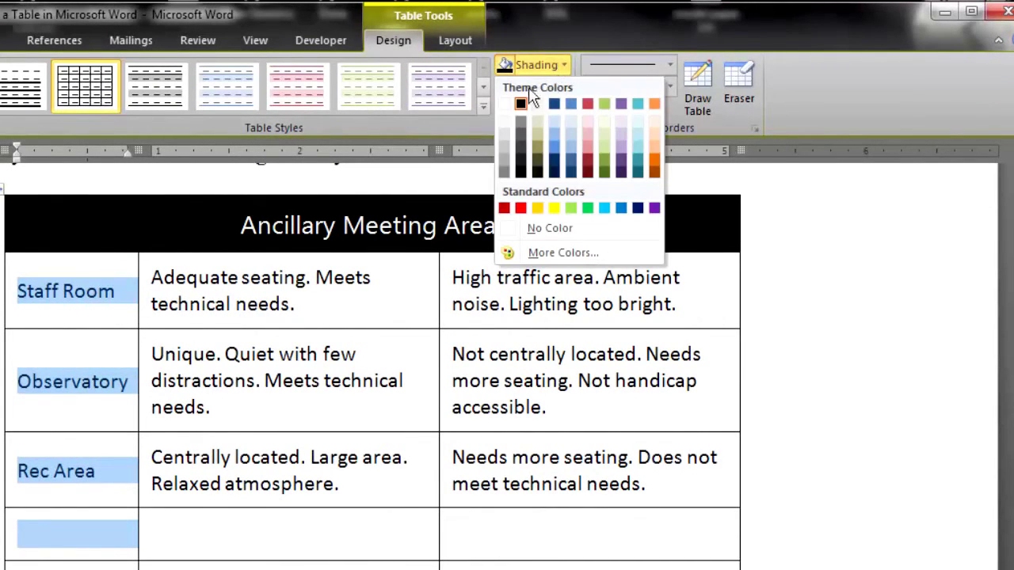
click(508, 127)
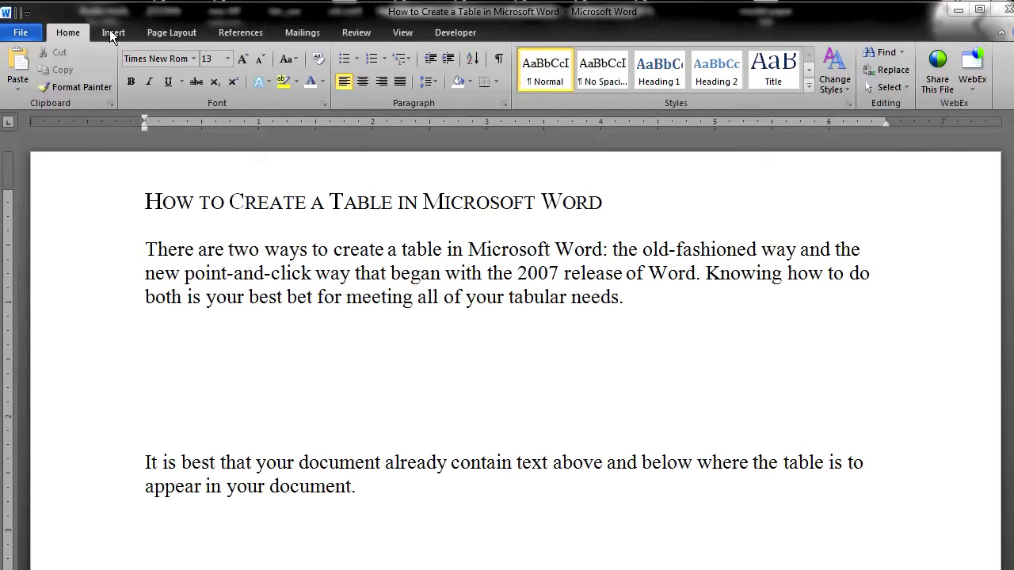
Step: Insert a 3-column, 6-row table below the intro paragraph
click(111, 29)
click(124, 86)
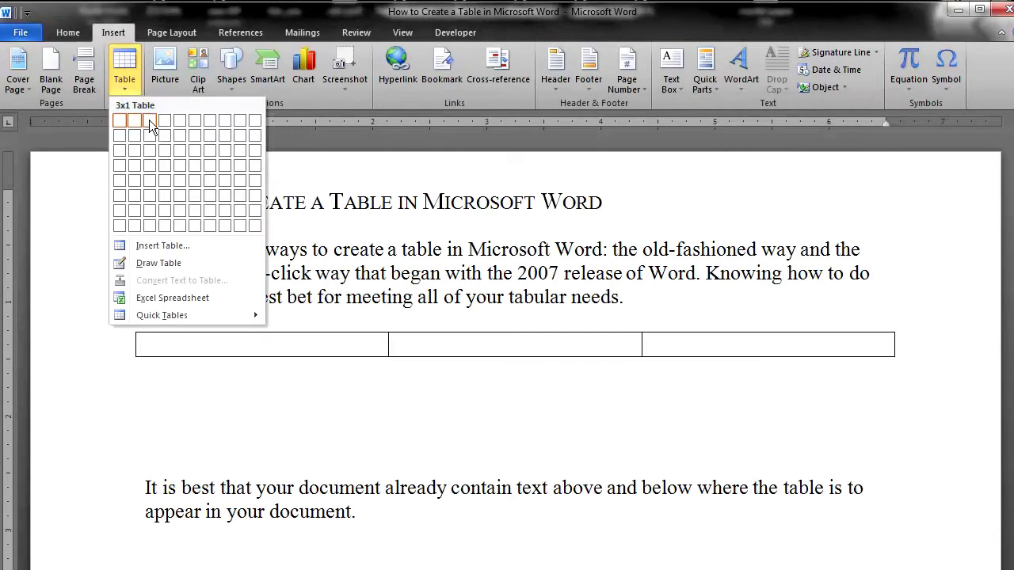
click(152, 193)
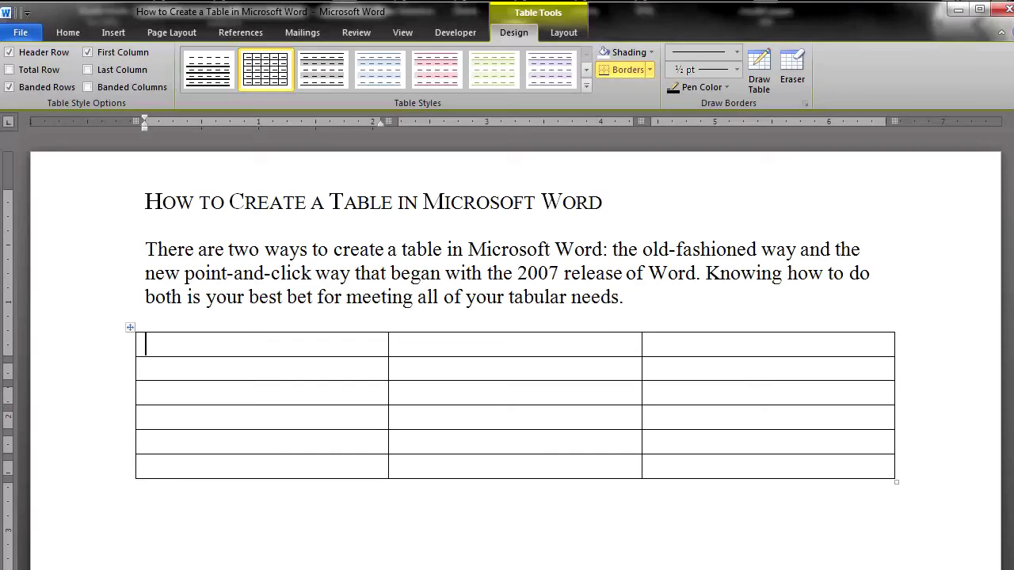
Step: Apply the built-in purple-header, gray-banded table style to the new table
click(130, 327)
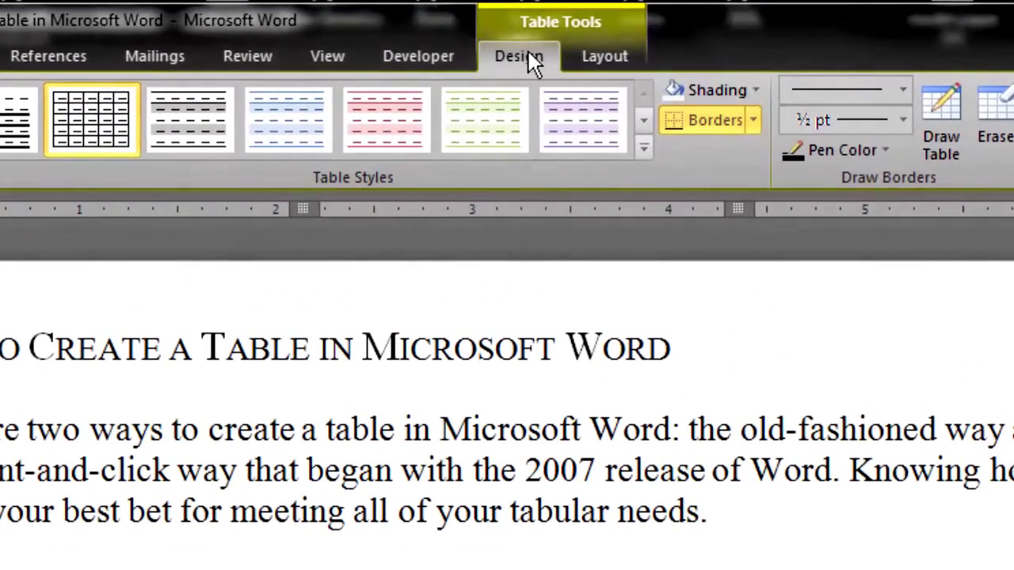
click(644, 153)
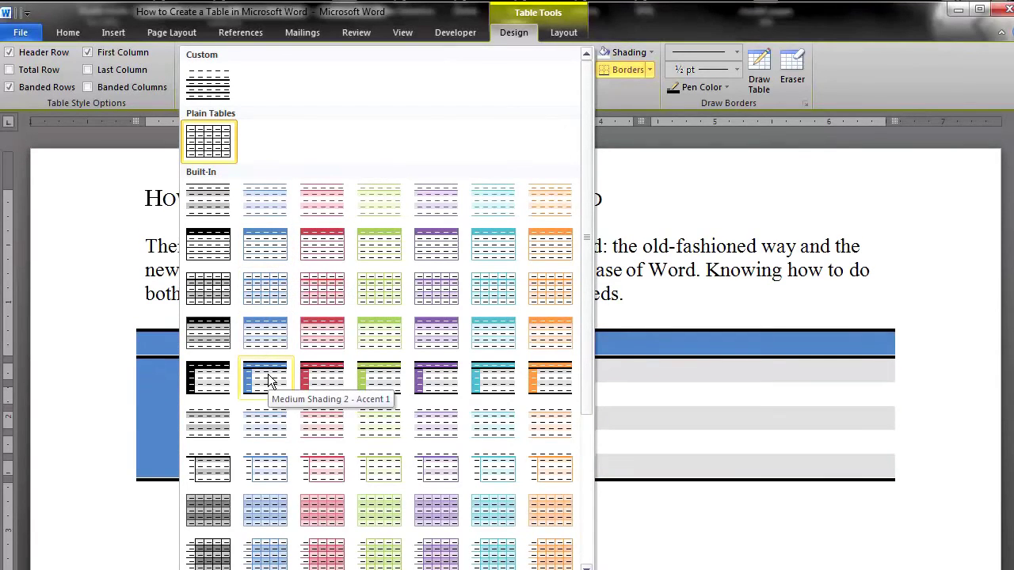
click(440, 383)
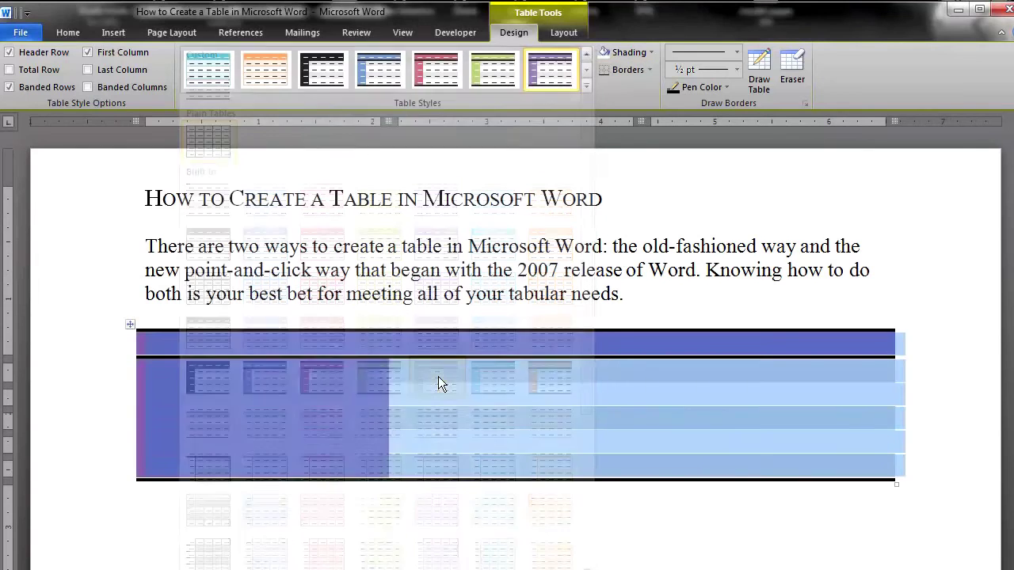
click(437, 515)
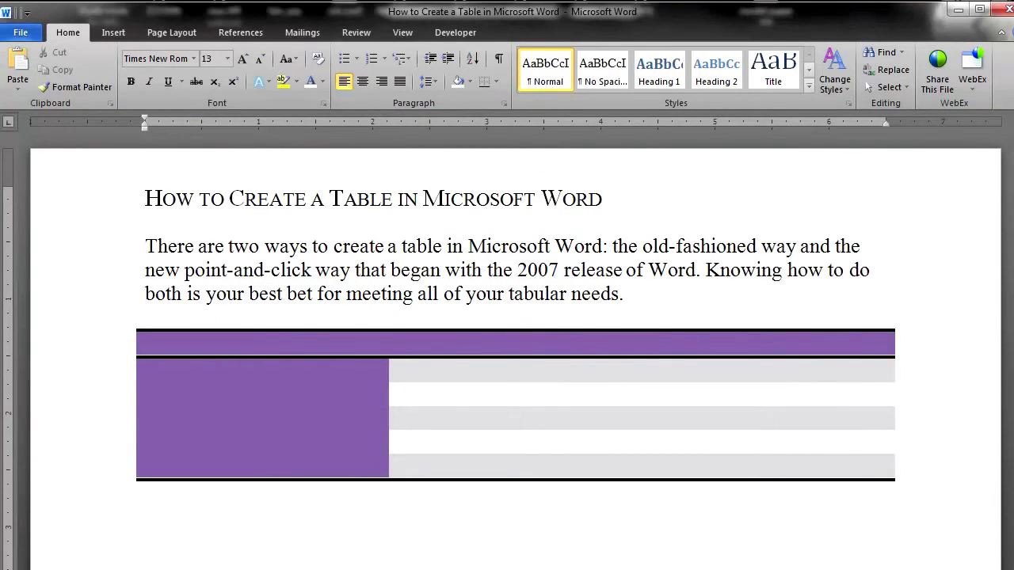
Step: Centre the 'Ancillary Meeting Areas' header text horizontally
click(130, 330)
scroll(143, 316, down, 1)
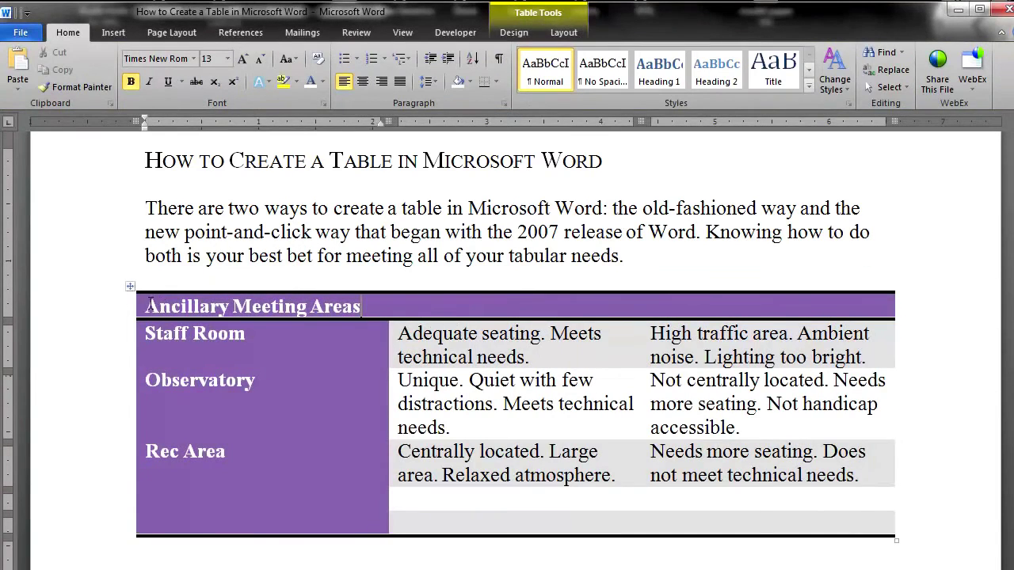
drag(152, 306, 385, 305)
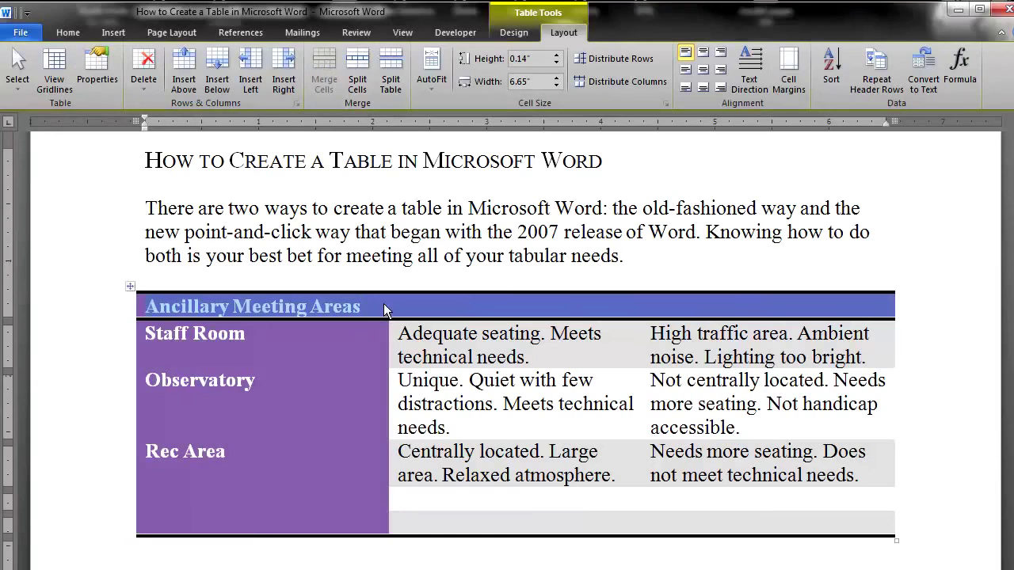
click(703, 70)
Step: Set the header font to Segoe UI and body to Calibri, then narrow column 1 and widen column 3
click(68, 32)
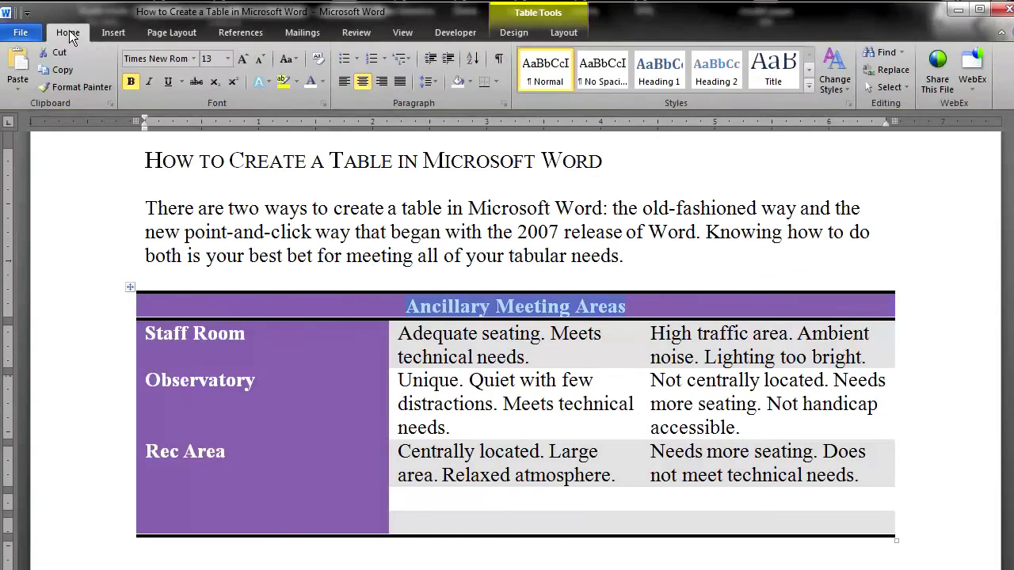
click(193, 58)
click(158, 126)
drag(147, 337, 750, 449)
click(193, 58)
click(139, 108)
click(228, 59)
key(Escape)
drag(387, 417, 259, 417)
drag(642, 412, 574, 428)
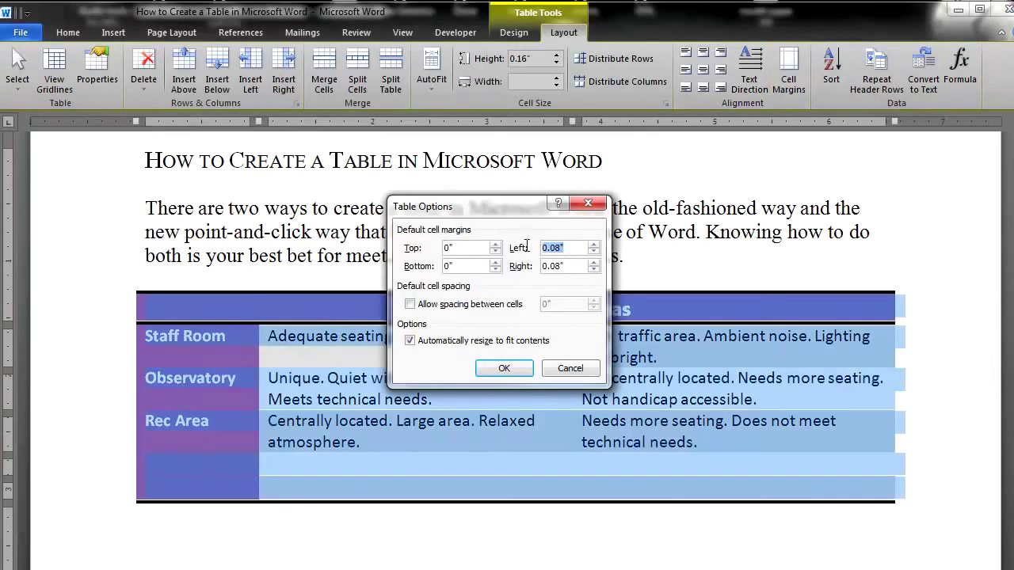
Step: Zero the cell margins, delete the empty bottom rows, and place the table beside the intro text
text(0.0)
key(Delete)
key(Delete)
text(0)
key(Tab)
text(0.00)
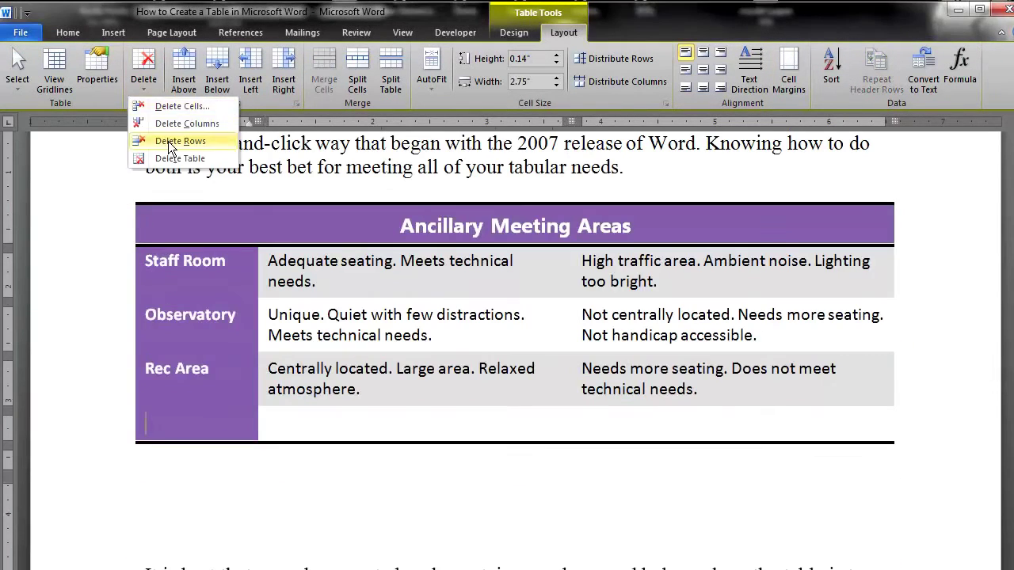
click(156, 87)
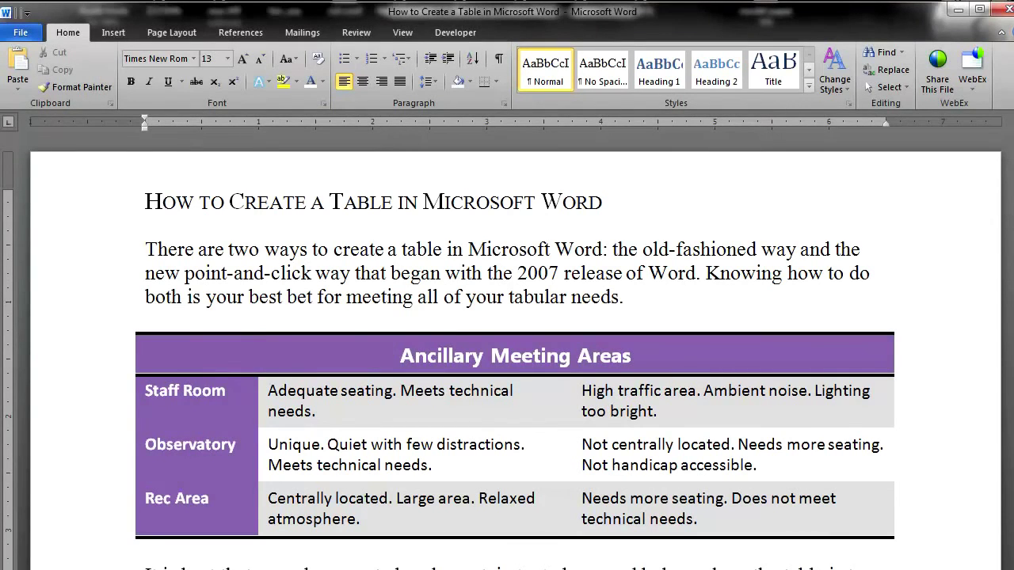
drag(145, 328, 282, 237)
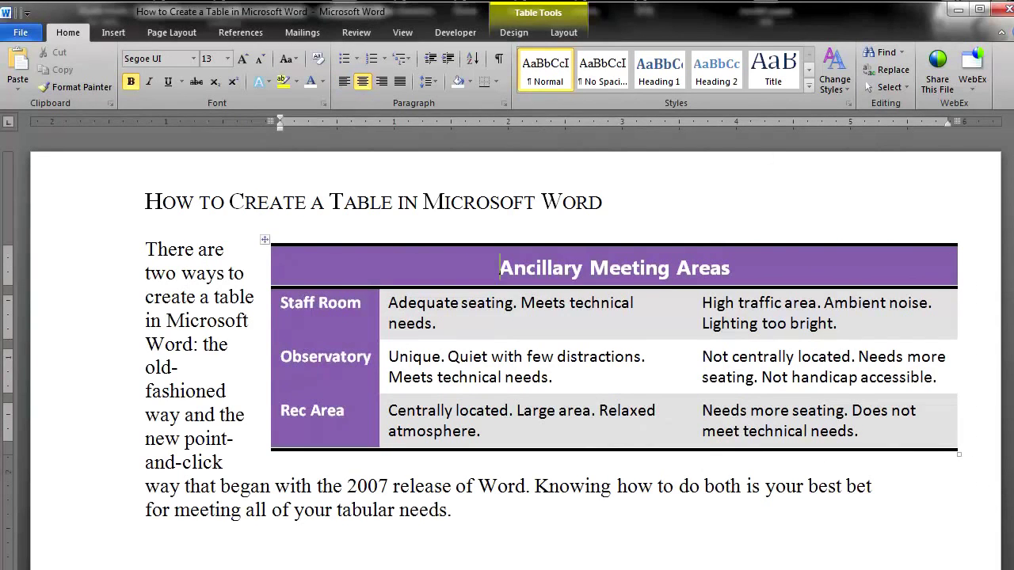